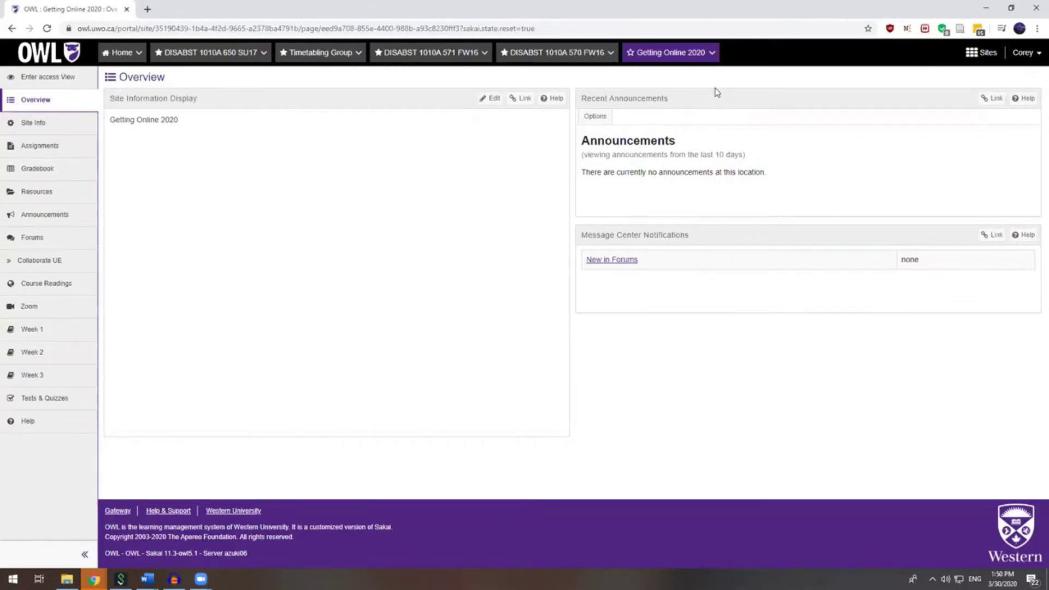
Step: In Tests & Quizzes, create an assessment titled "Final Exam #2 with Markup Text" using markup text
click(57, 404)
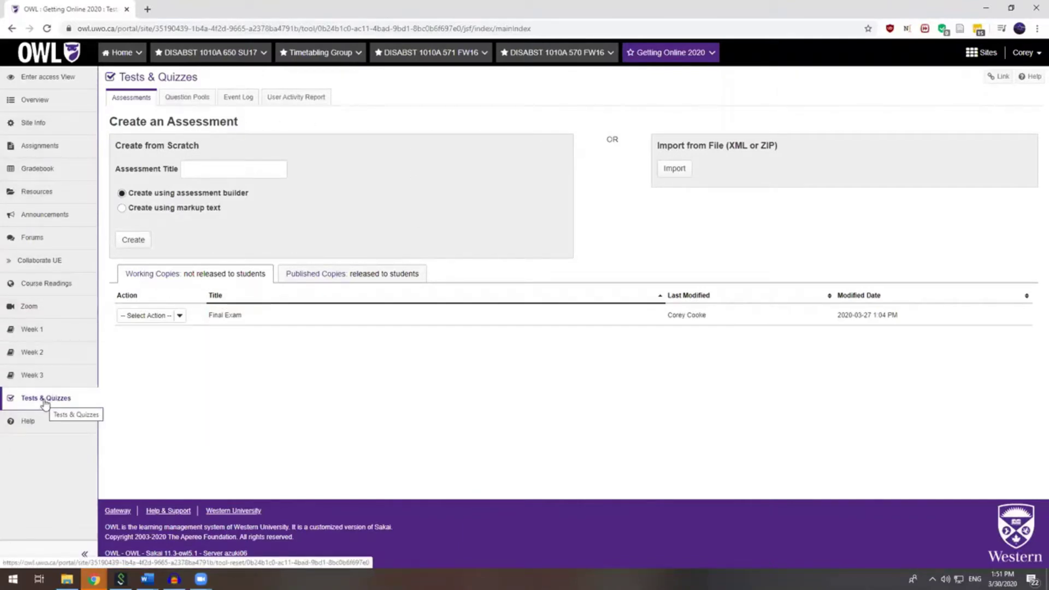
click(259, 168)
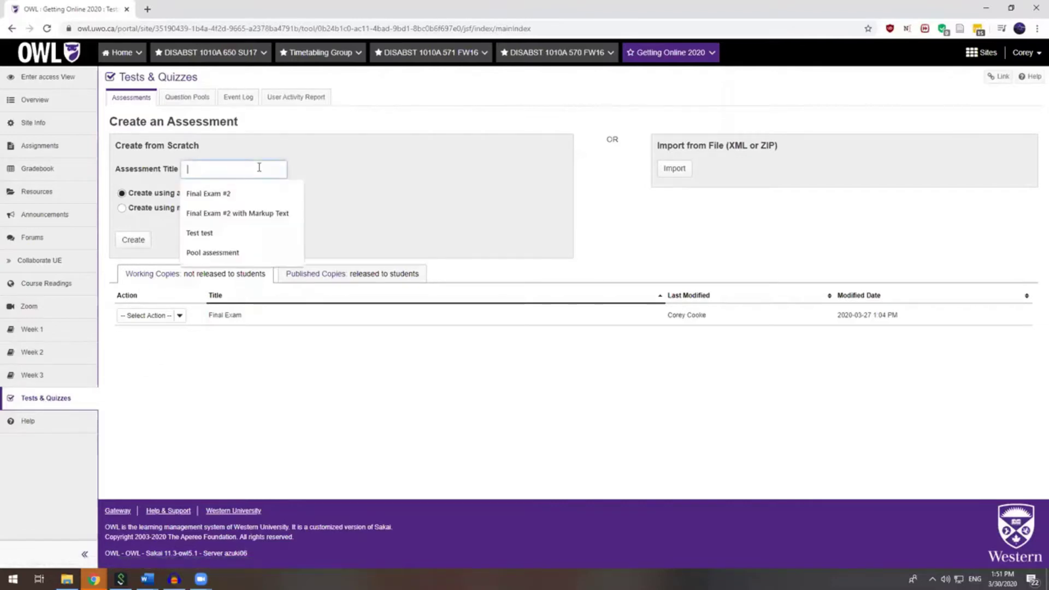
text(Final Exam #2 with Markup T)
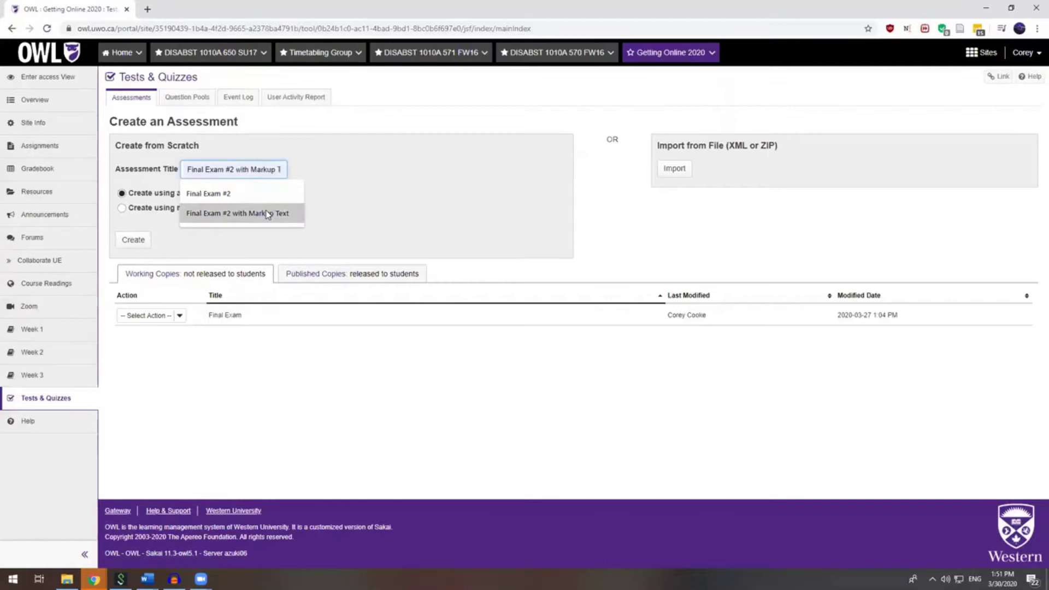
click(268, 213)
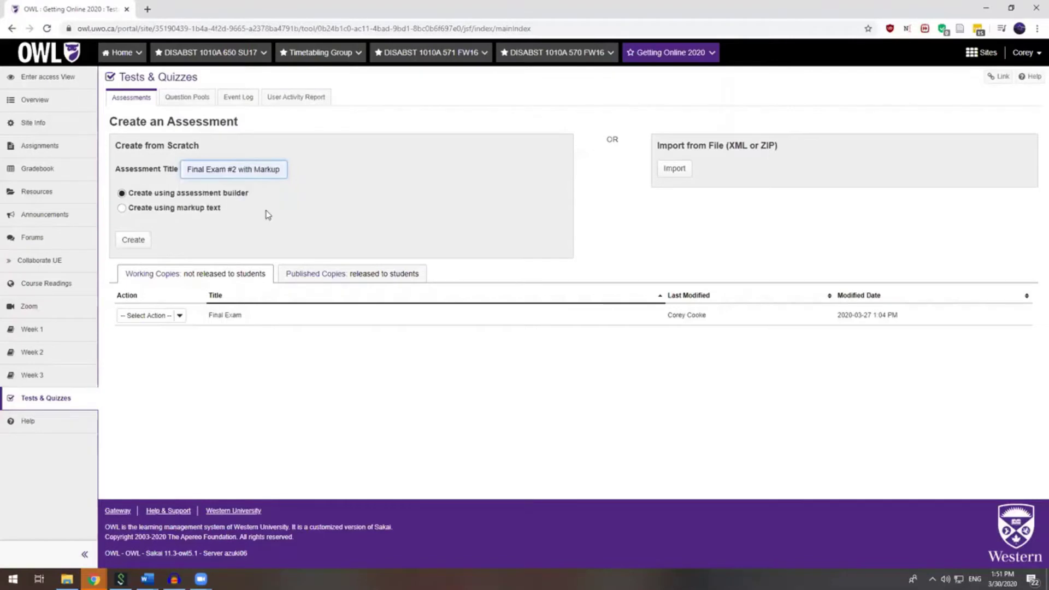
click(122, 209)
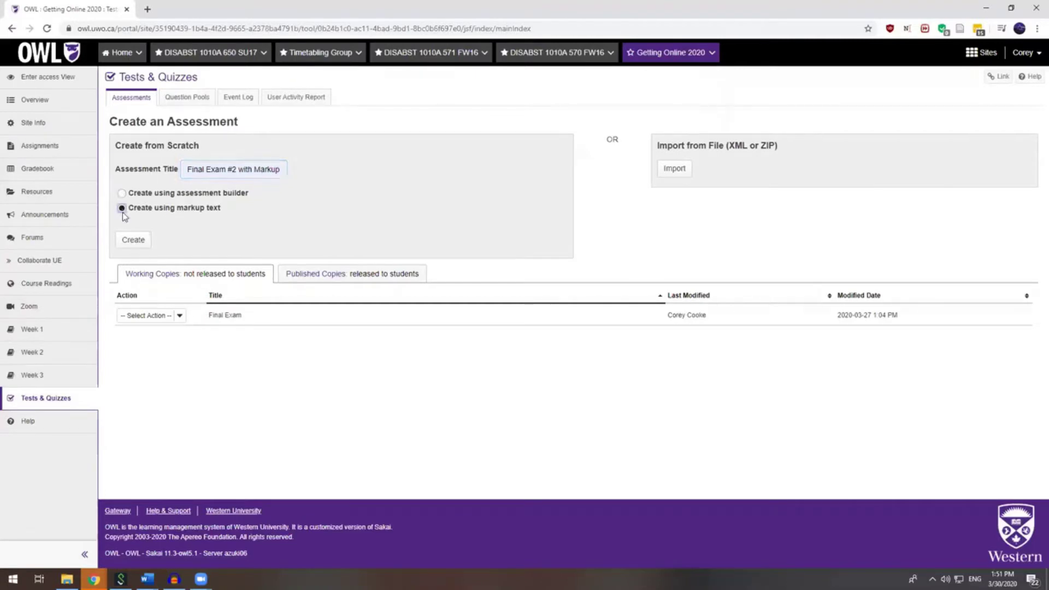
click(133, 239)
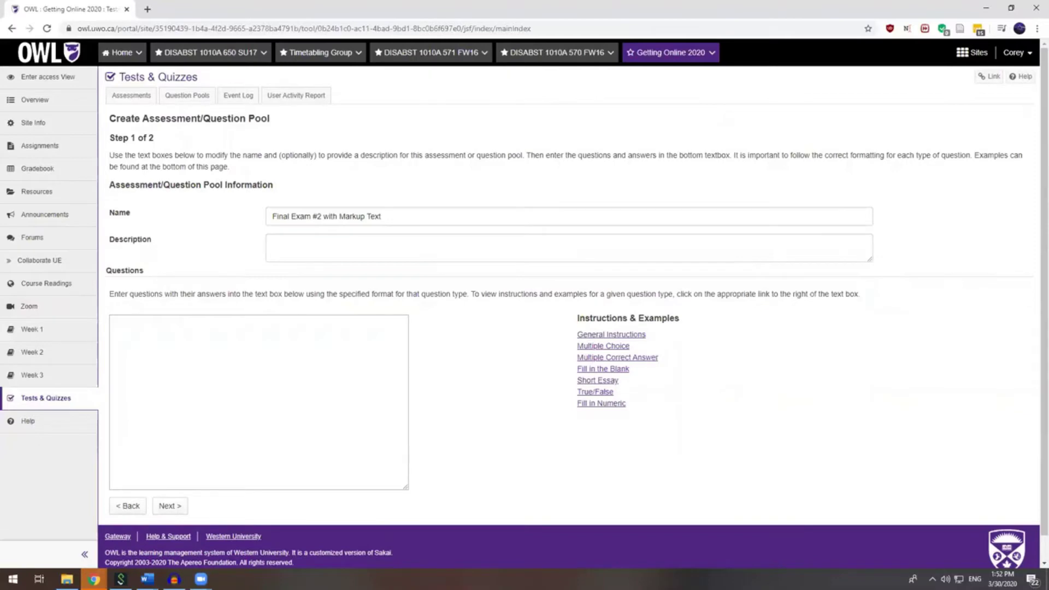
Step: Switch to the ExampleTest document in Word and examine how its multiple-choice questions are laid out
click(147, 579)
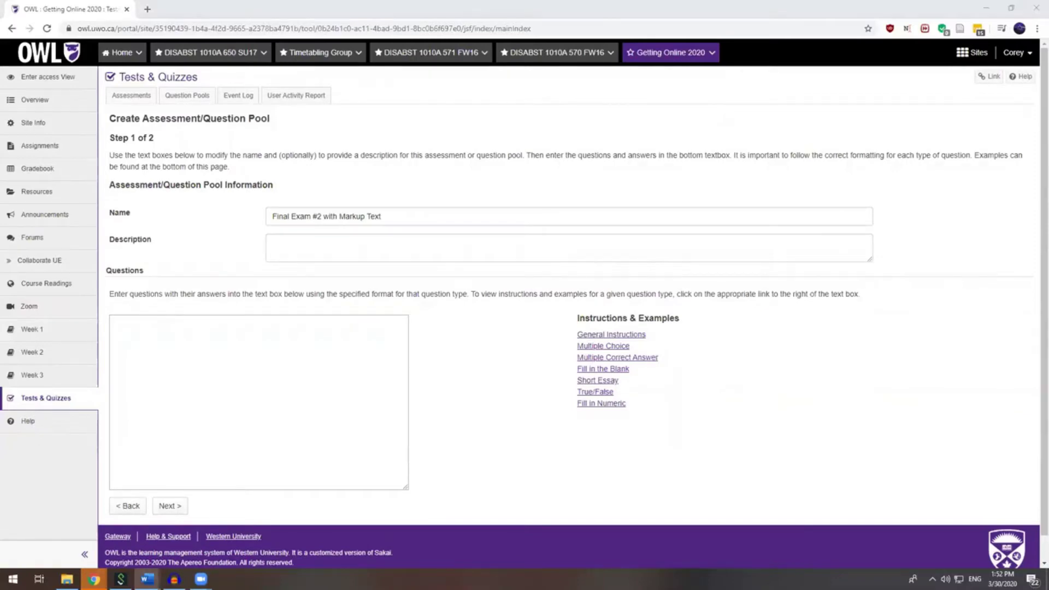
drag(1048, 70, 547, 70)
double_click(547, 70)
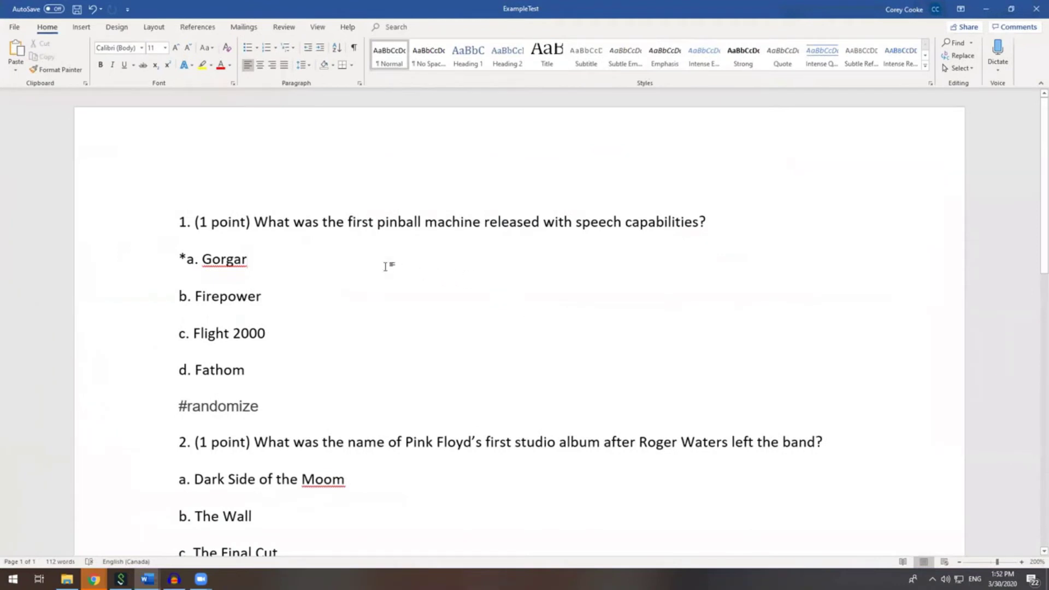
scroll(302, 289, down, 3)
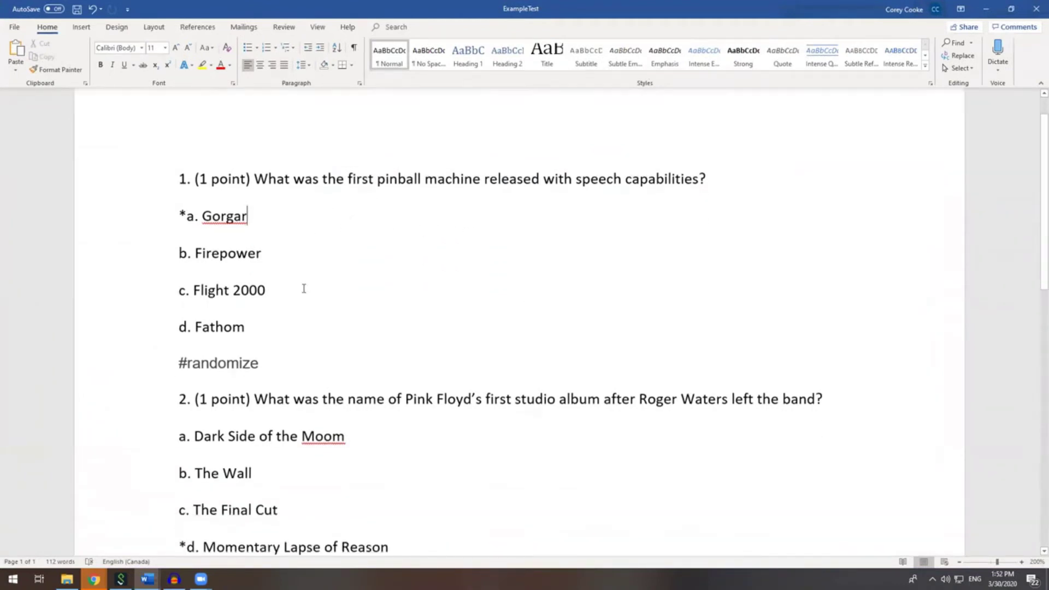
scroll(304, 289, down, 1)
scroll(304, 289, up, 4)
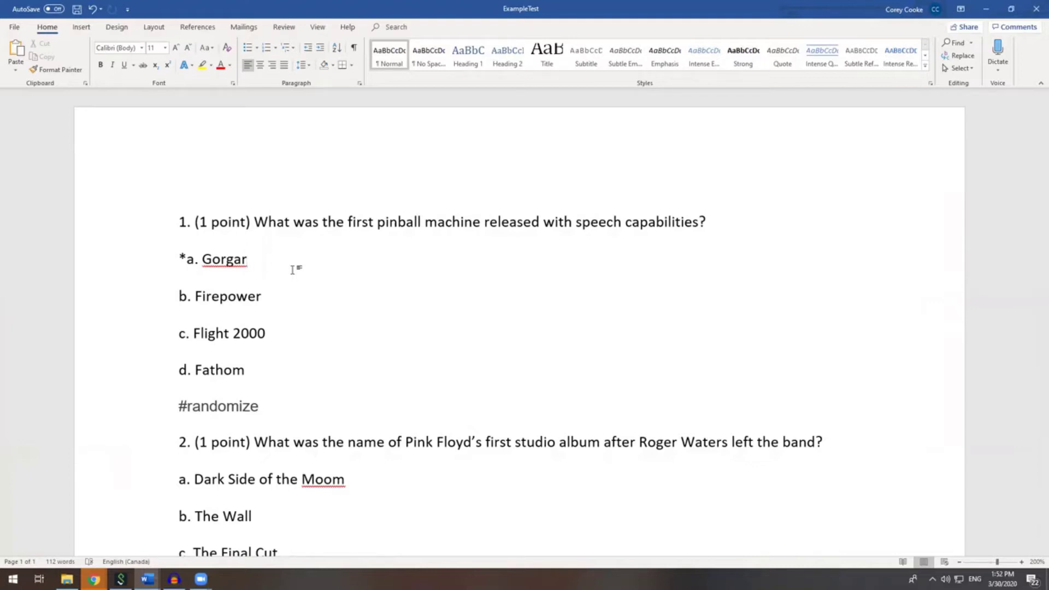
Step: Find the Clear All Formatting command through the command search and apply it to the whole document
key(ctrl+a)
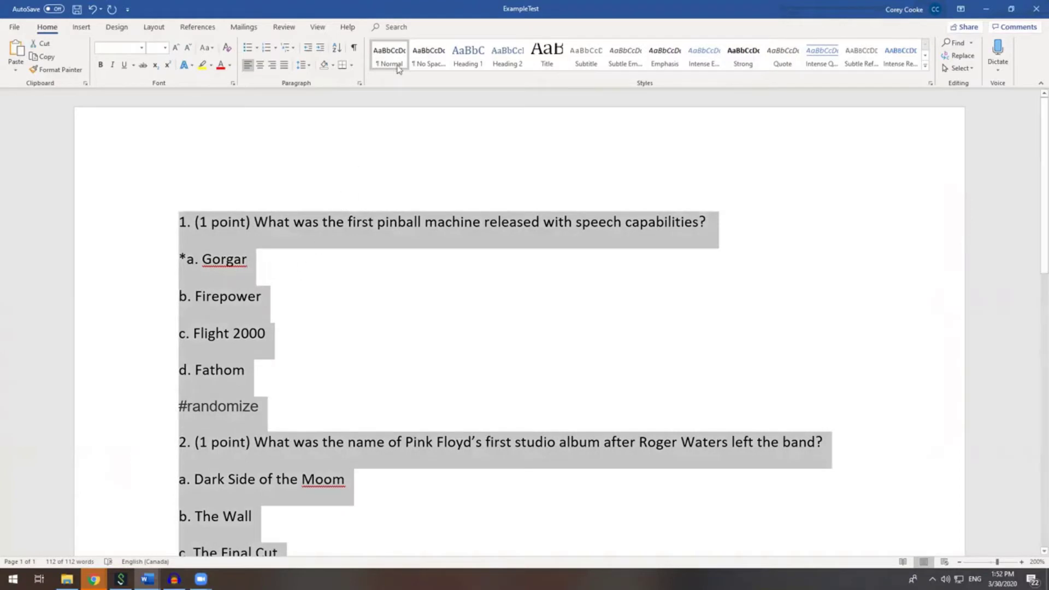
click(406, 27)
text(aut)
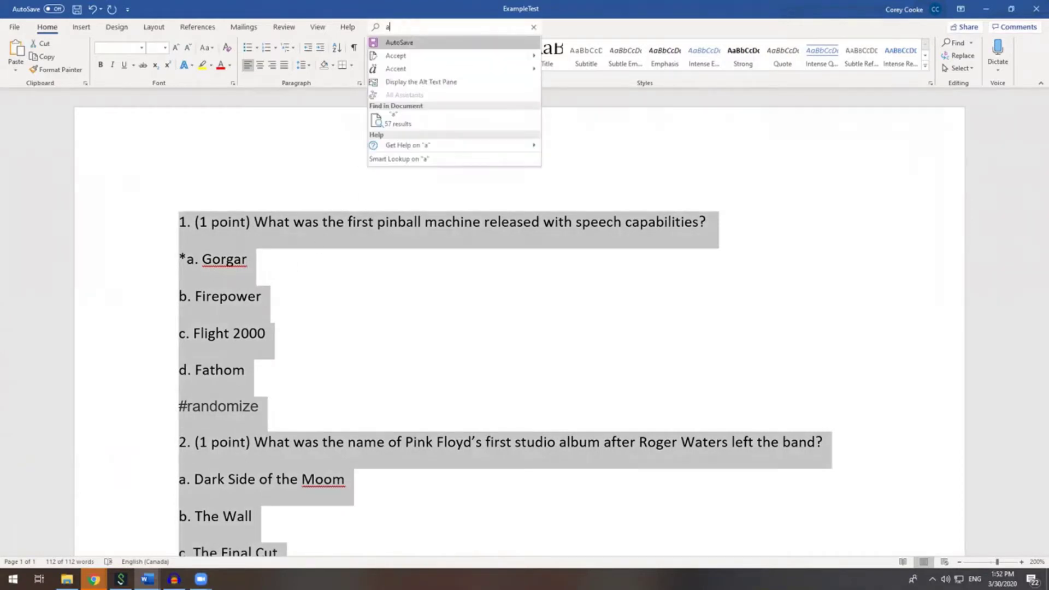
key(BackSpace)
key(BackSpace)
key(BackSpace)
text(remov)
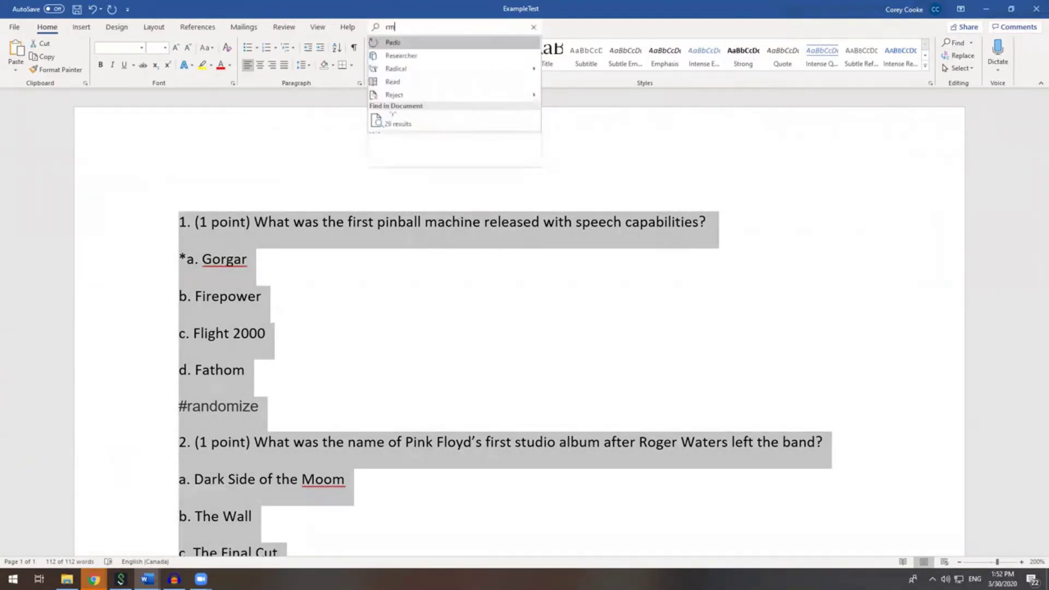
text(e au)
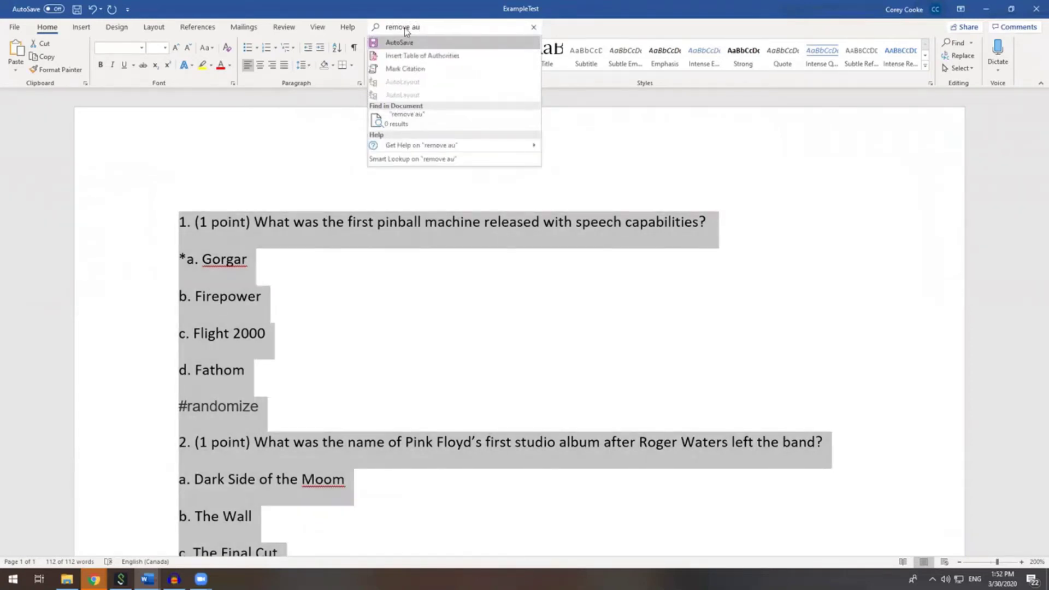
key(BackSpace)
key(BackSpace)
key(BackSpace)
text(auto fo)
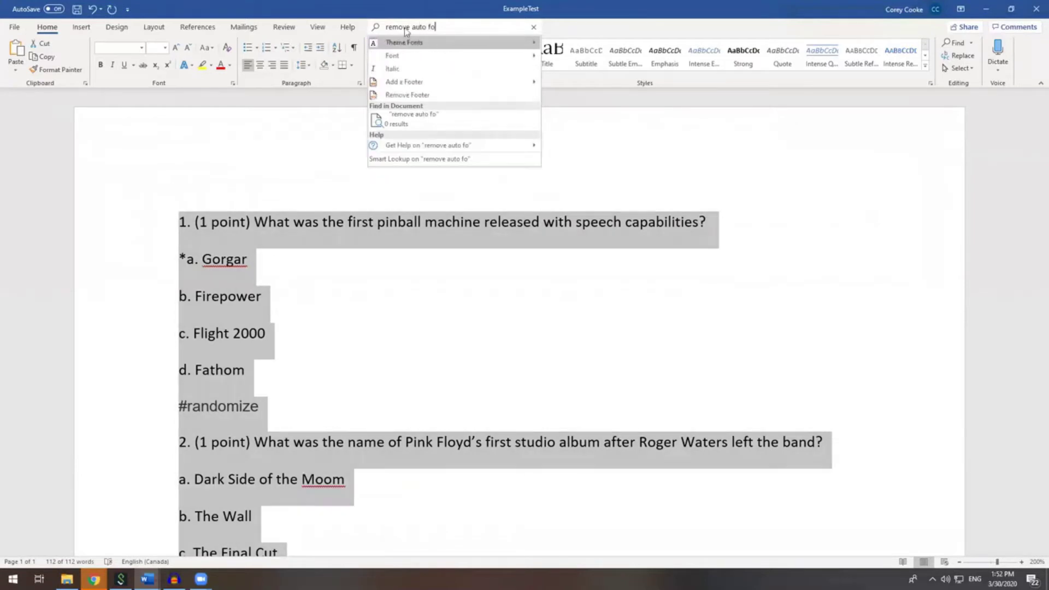
key(BackSpace)
key(BackSpace)
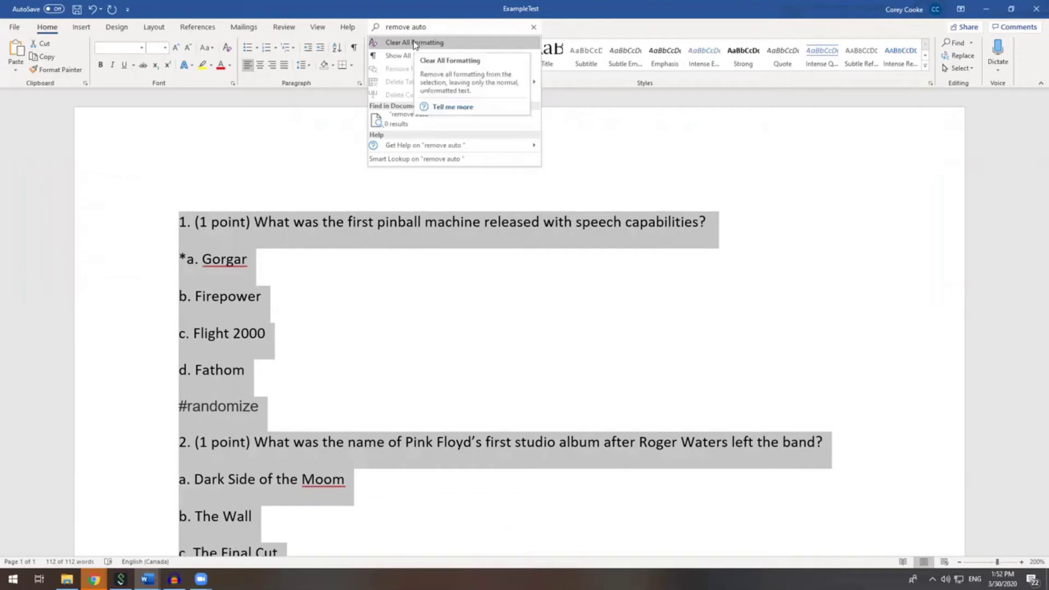
click(413, 44)
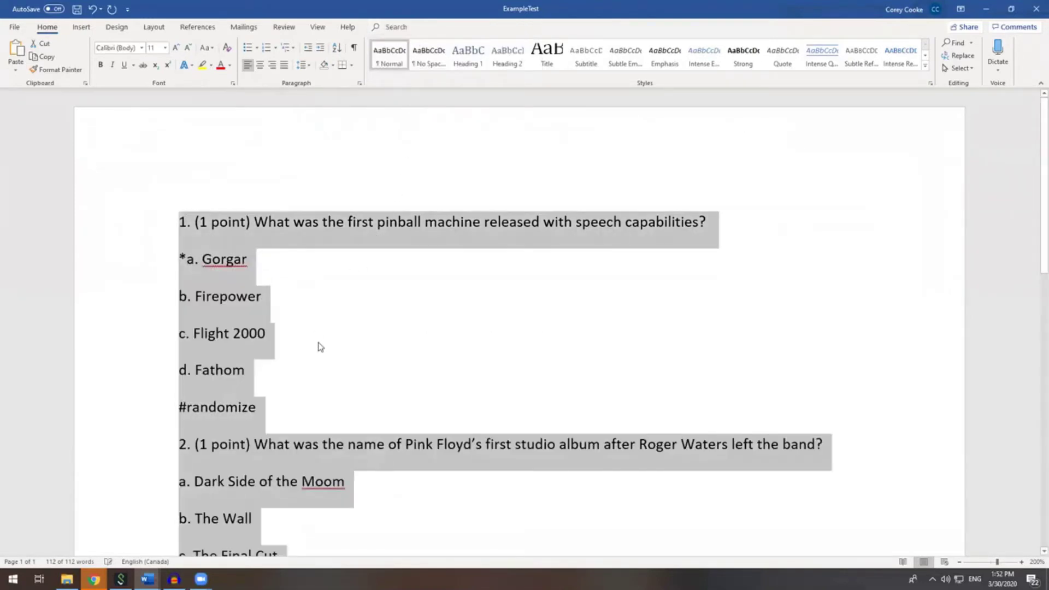
click(317, 341)
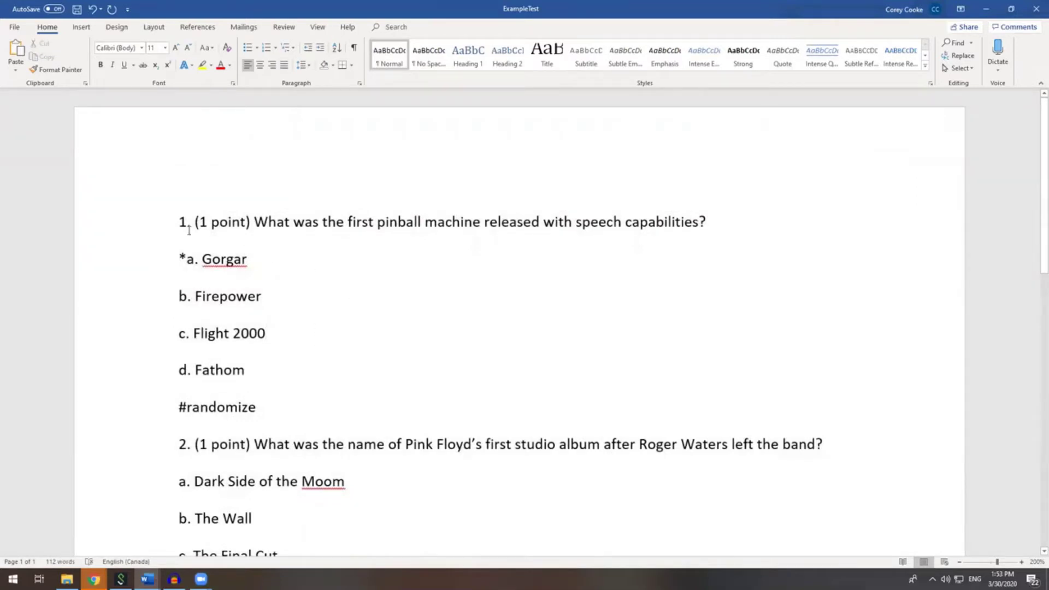
Step: Insert the sample numbered line "1. You're typing here." above the first question, followed by a new paragraph
click(711, 221)
key(Home)
key(Return)
key(Return)
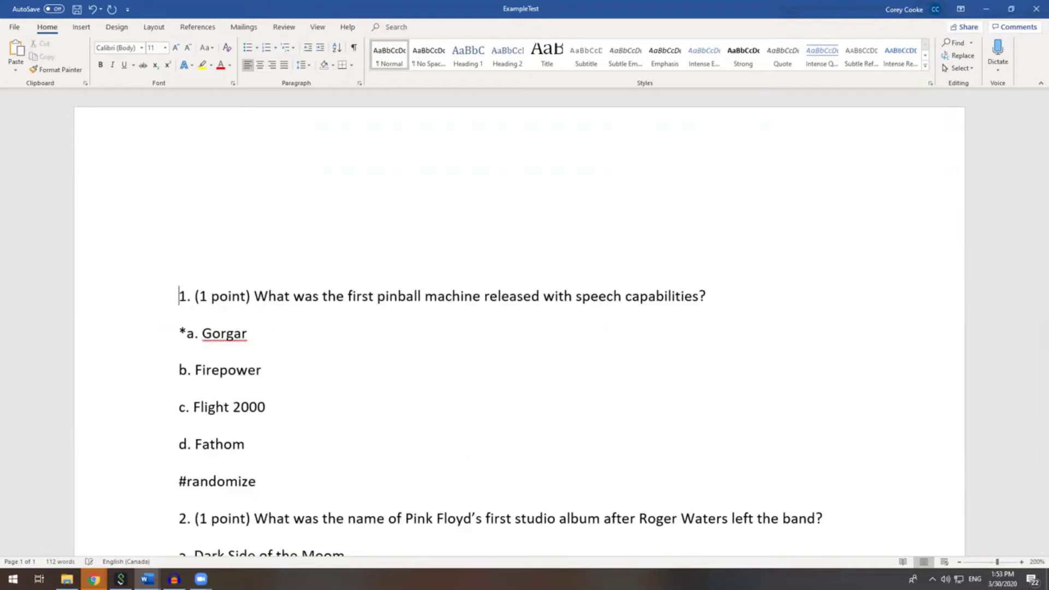
key(Up)
key(Up)
text(1. You’r)
key(BackSpace)
text('re typing here.)
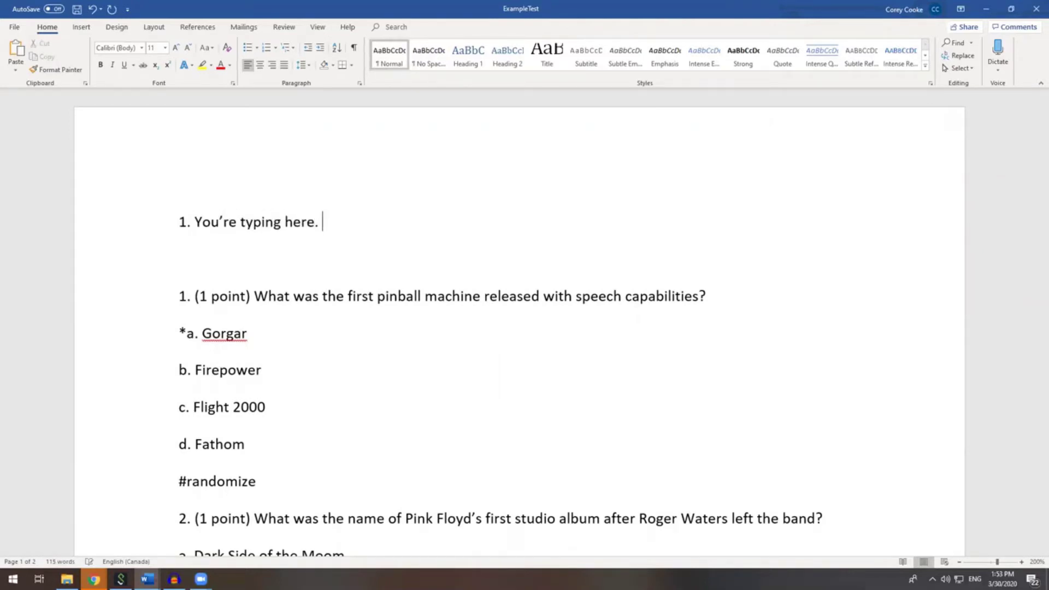
key(Return)
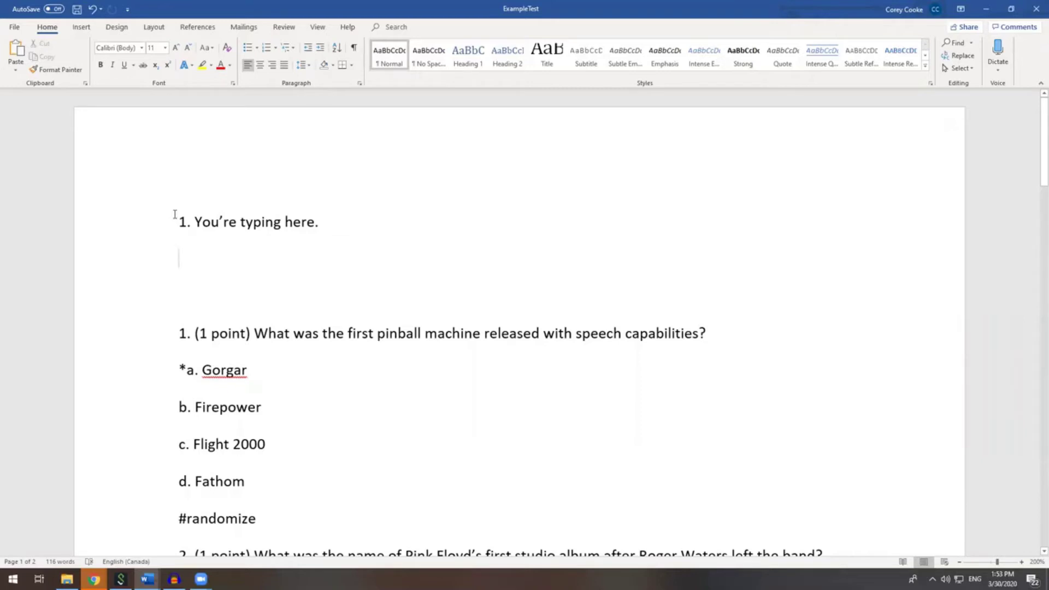
Step: Delete the sample line and the blank paragraphs above the first question
drag(180, 293, 151, 216)
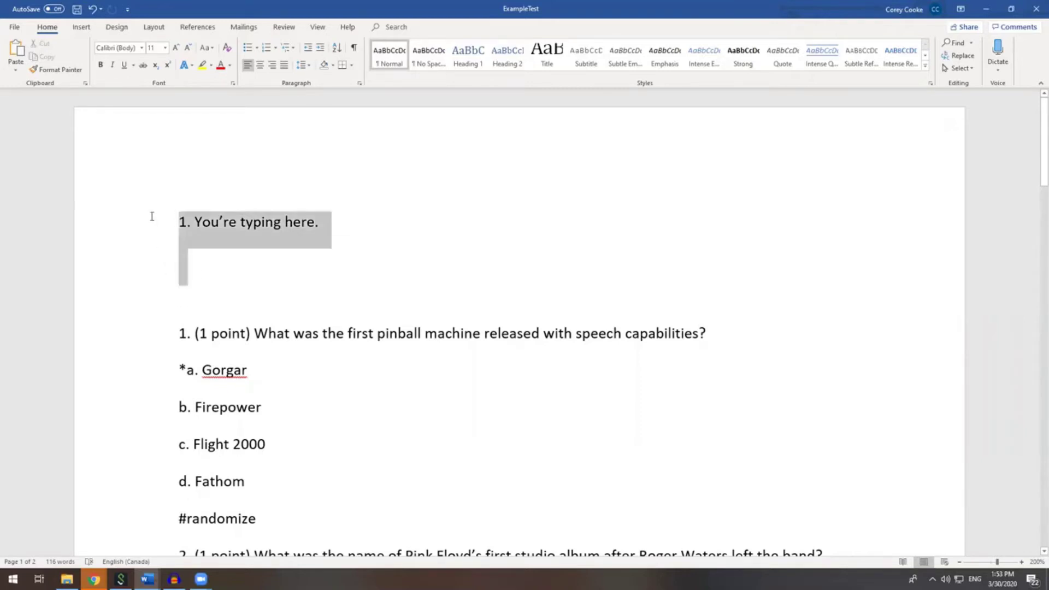
key(Delete)
key(Delete)
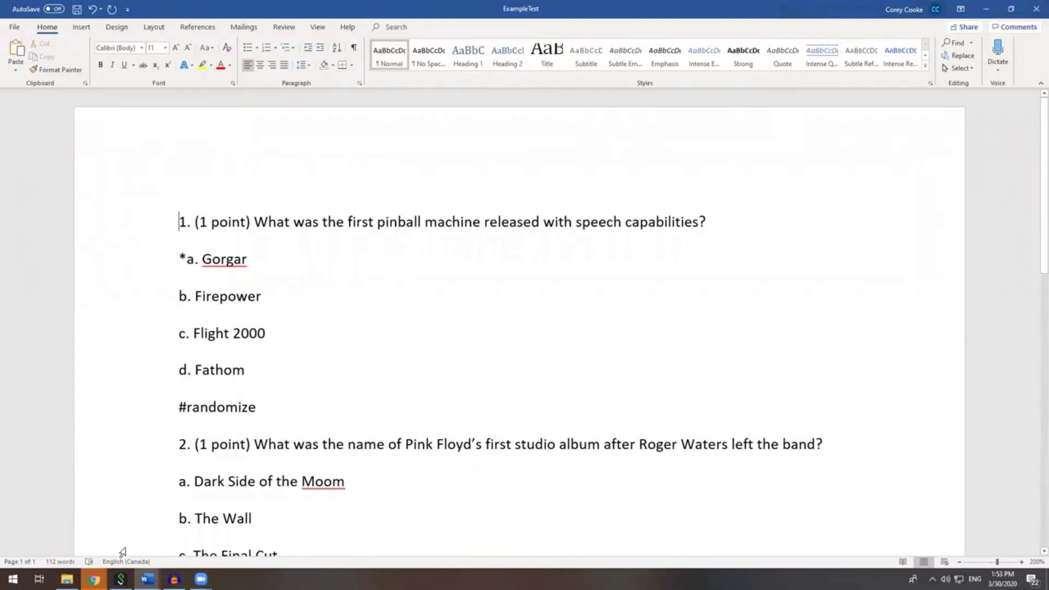
Step: Switch to the OWL assessment page in Chrome and examine the Multiple Choice formatting instructions and example
mouse_move(94, 579)
mouse_move(93, 542)
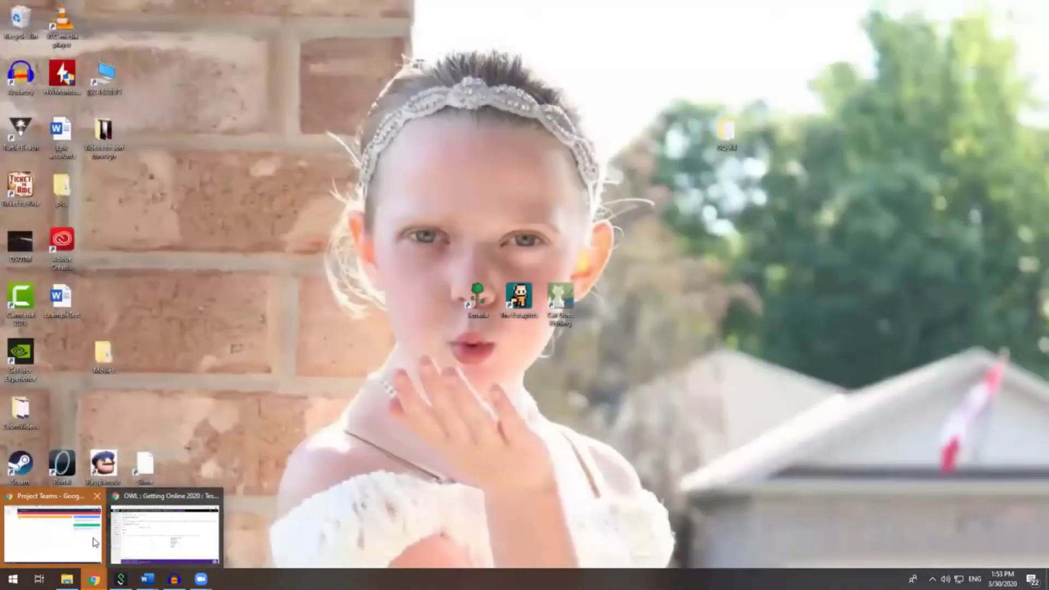
click(202, 501)
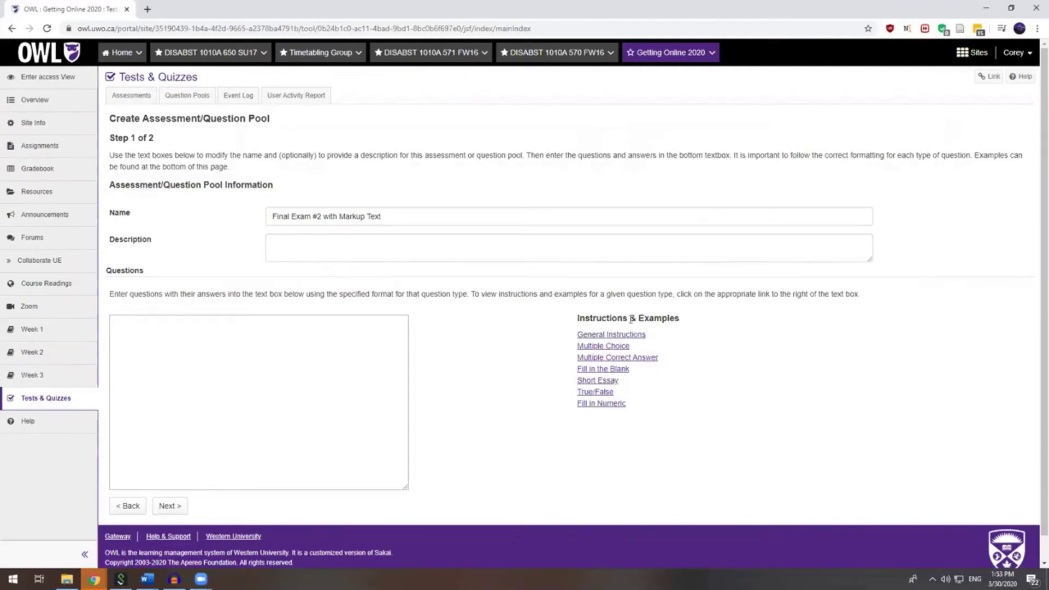
click(621, 350)
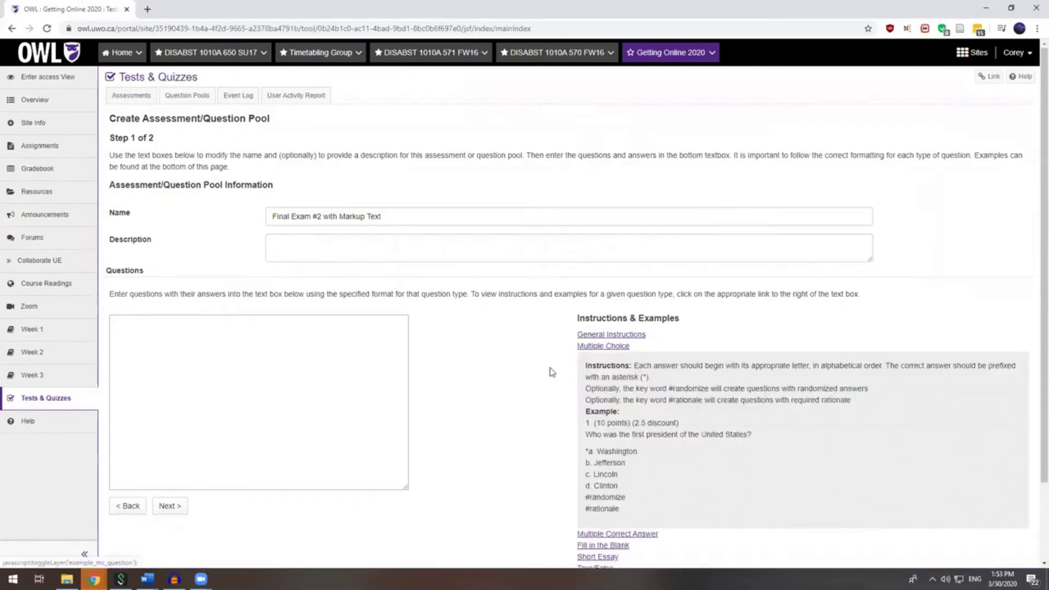
scroll(511, 371, down, 2)
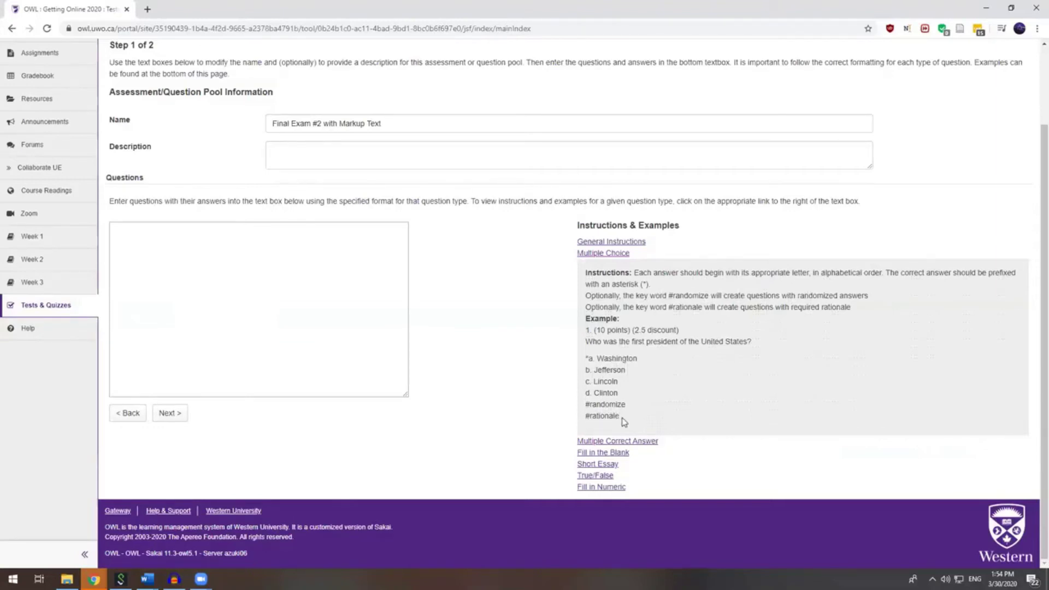
Step: Return to the ExampleTest document in Word and check its questions against the multiple-choice markup format
mouse_move(148, 578)
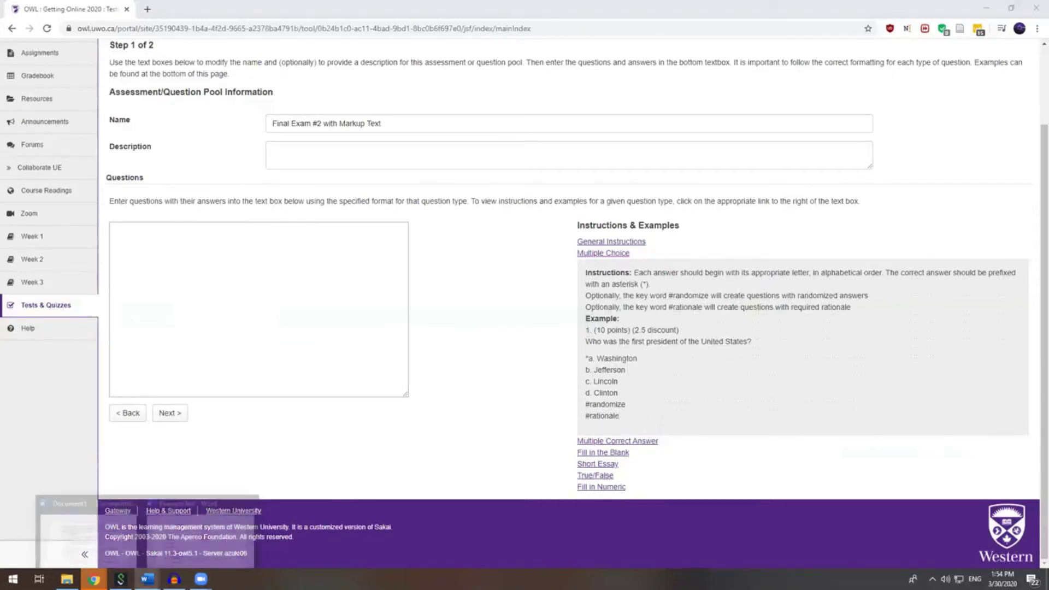
click(189, 554)
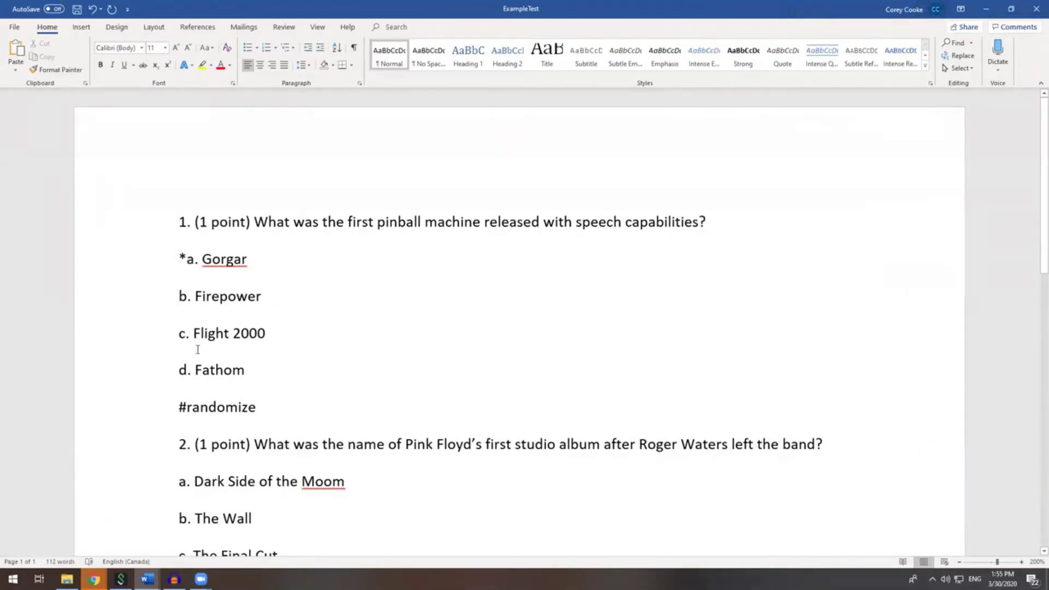
scroll(273, 371, down, 1)
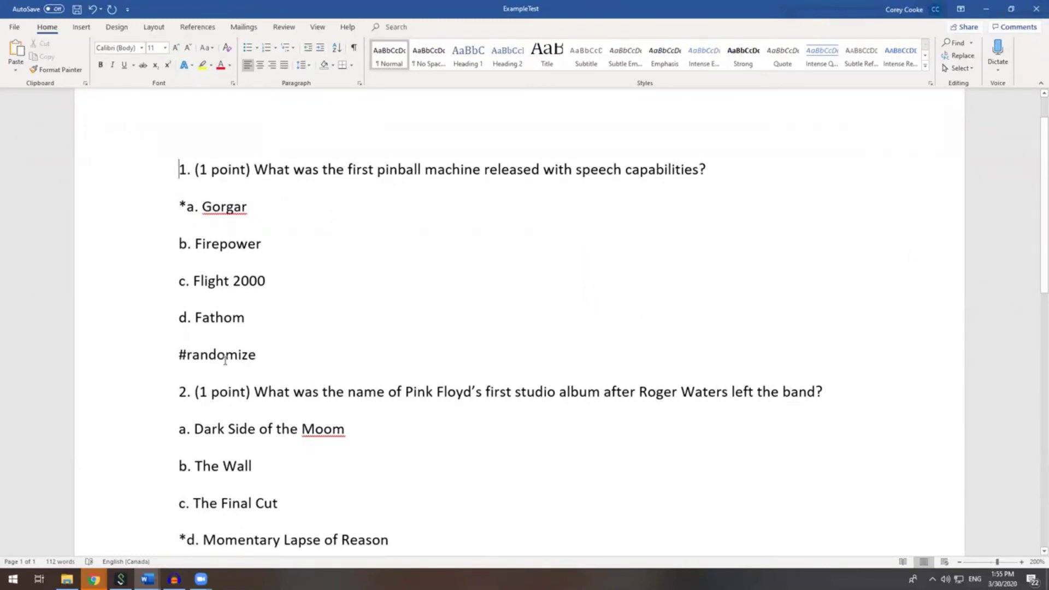
scroll(225, 360, down, 1)
scroll(225, 360, down, 4)
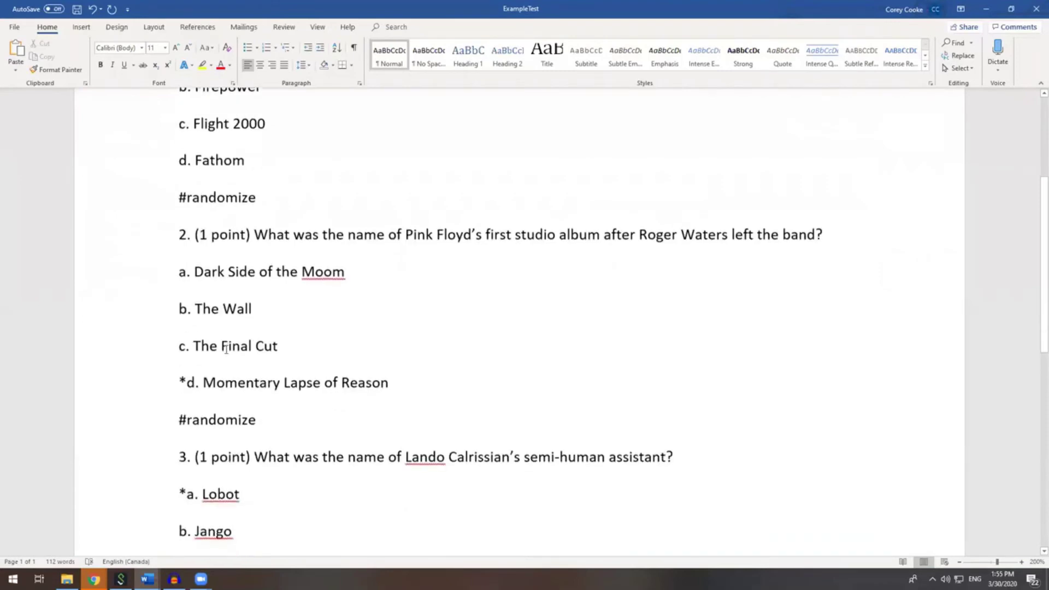
scroll(226, 350, down, 2)
scroll(226, 347, up, 7)
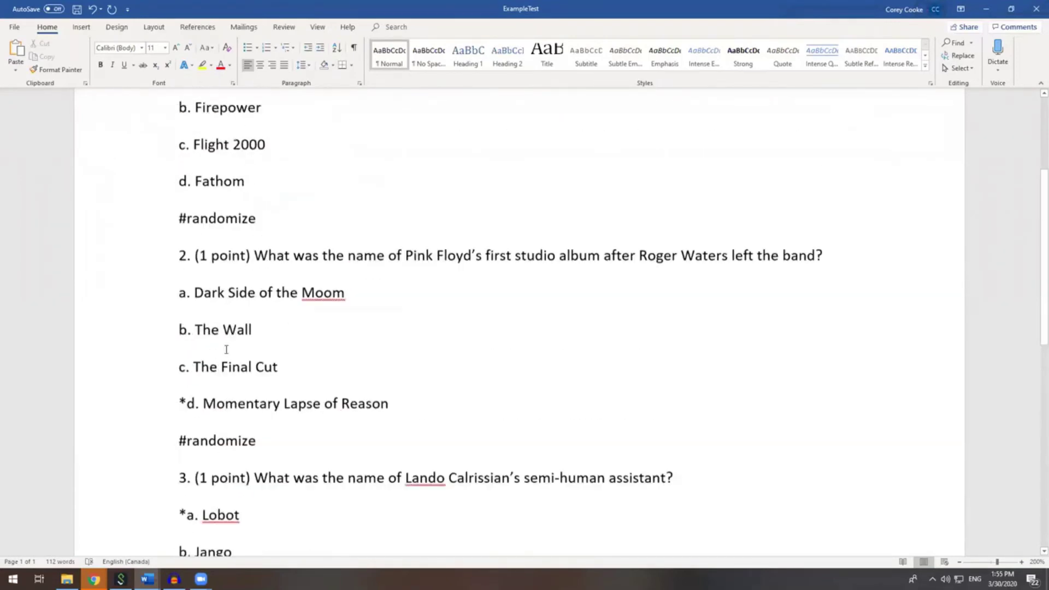
scroll(226, 350, up, 1)
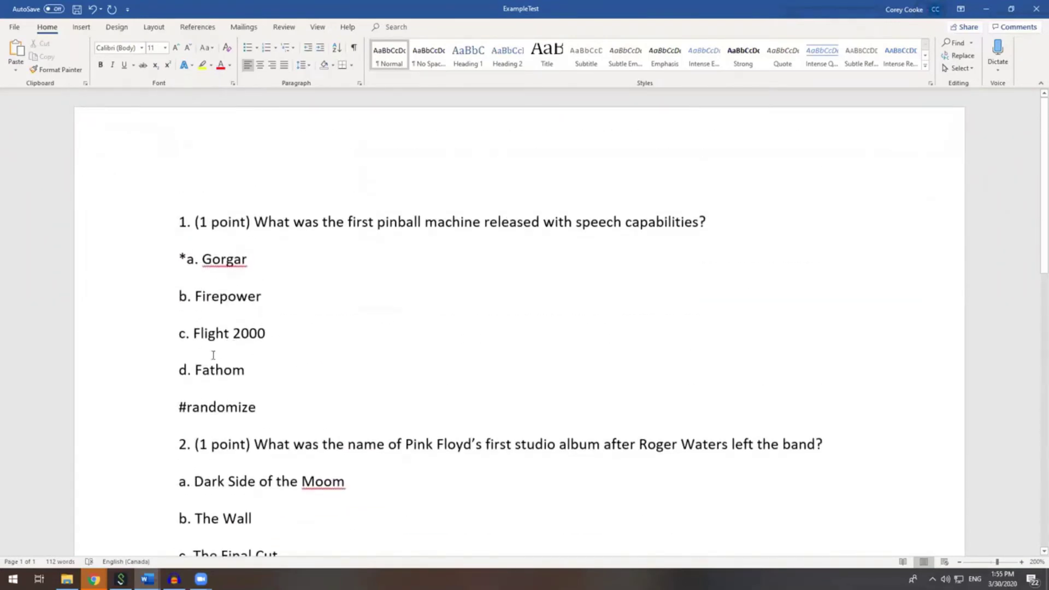
Step: Copy all the questions from the ExampleTest document and paste them into the Questions box of the OWL assessment page in Chrome
key(ctrl+a)
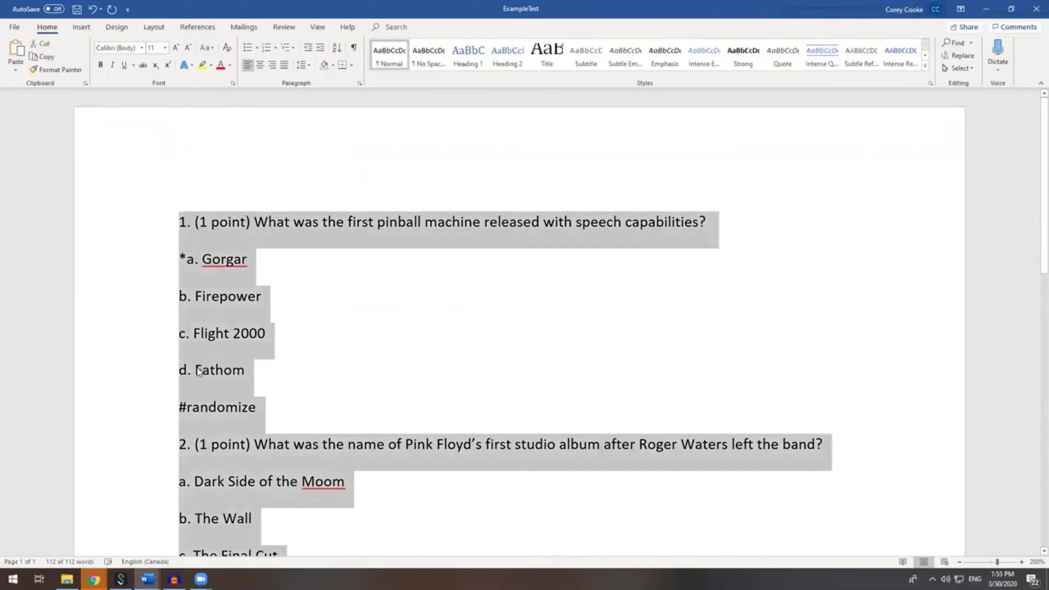
right_click(212, 307)
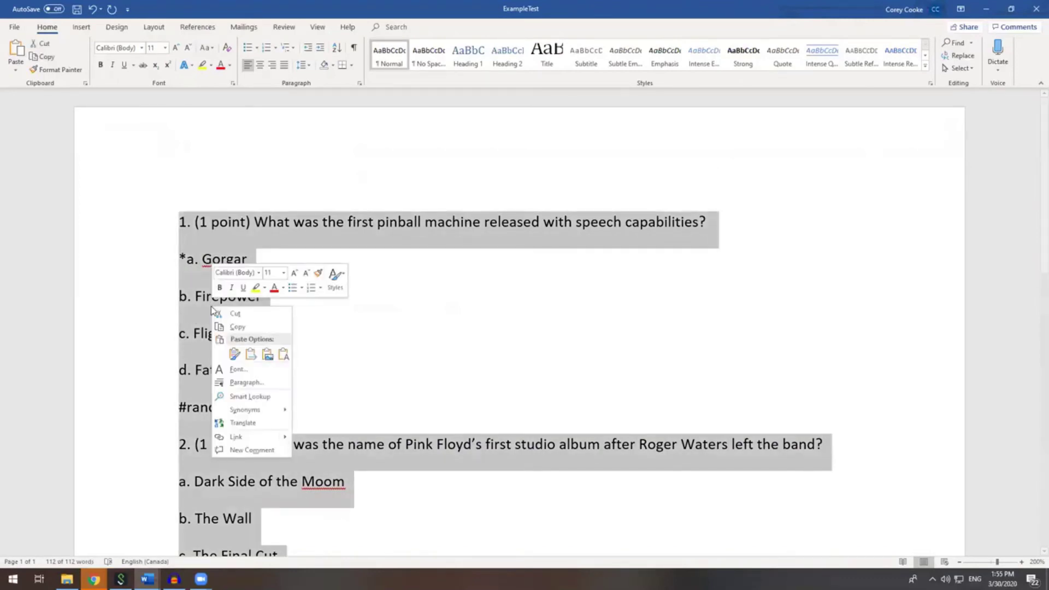
click(237, 327)
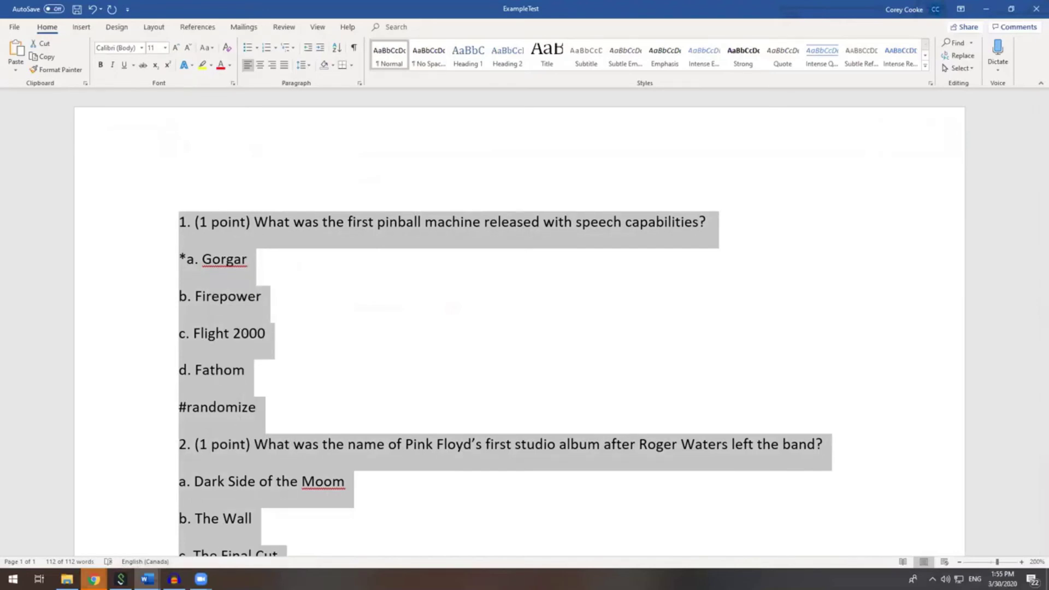
click(94, 579)
click(145, 534)
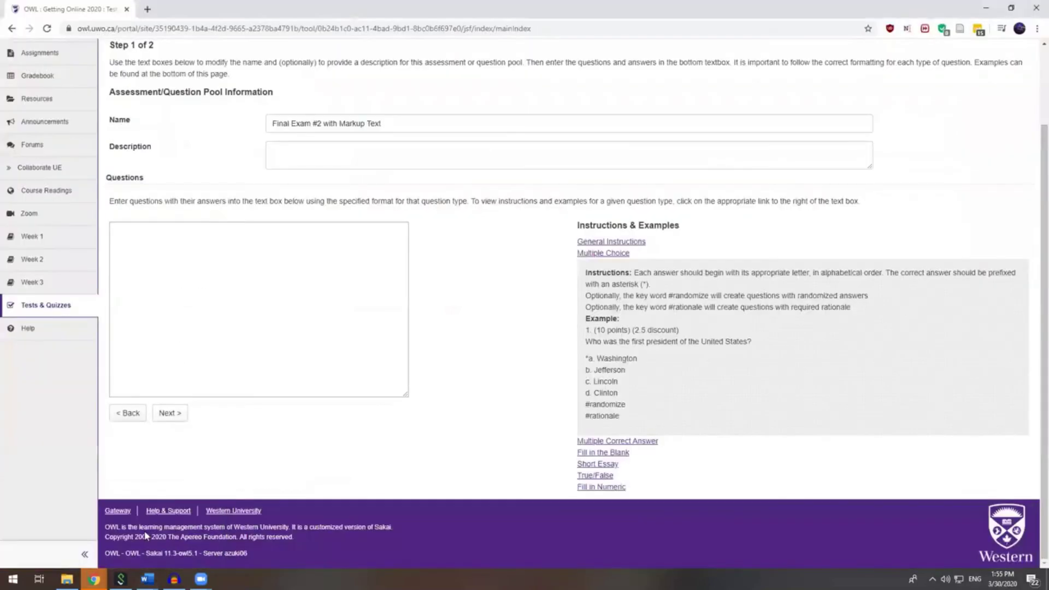
click(212, 329)
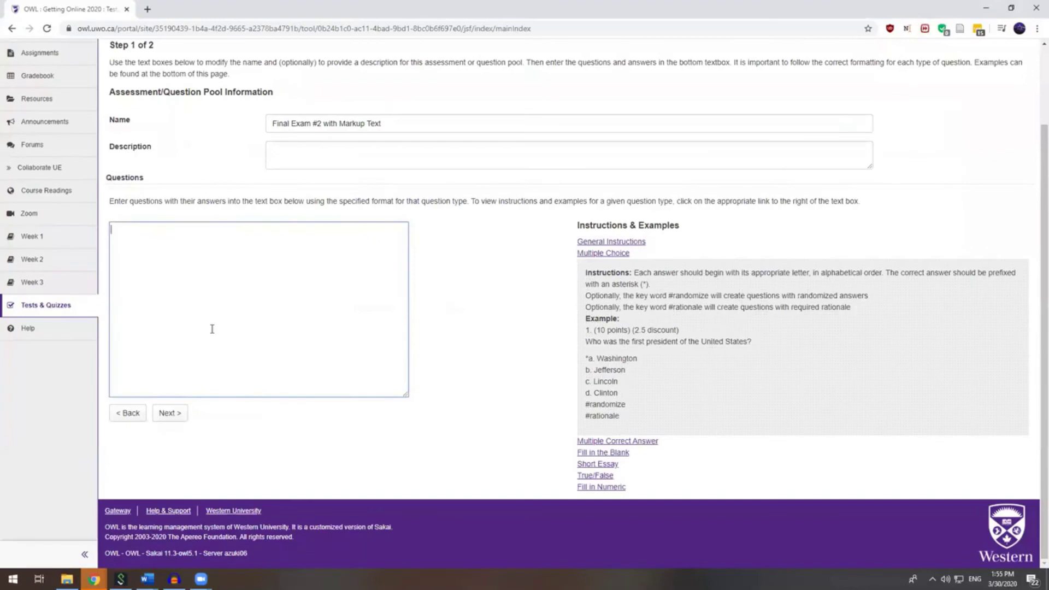
key(ctrl+v)
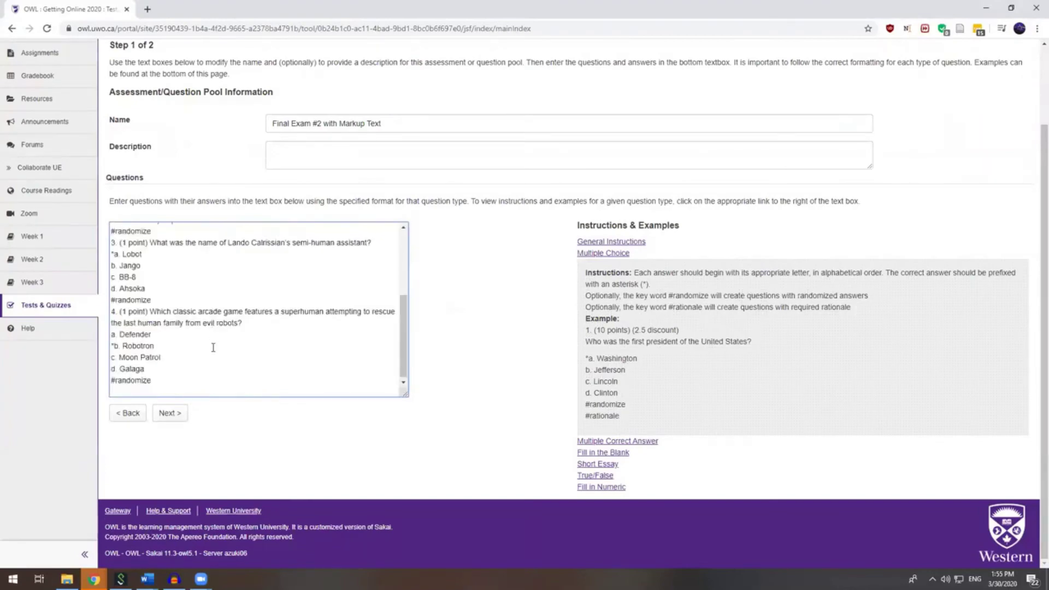
Step: Check the pasted questions from the beginning, proceed to validation, and create the assessment from them
drag(406, 353, 404, 270)
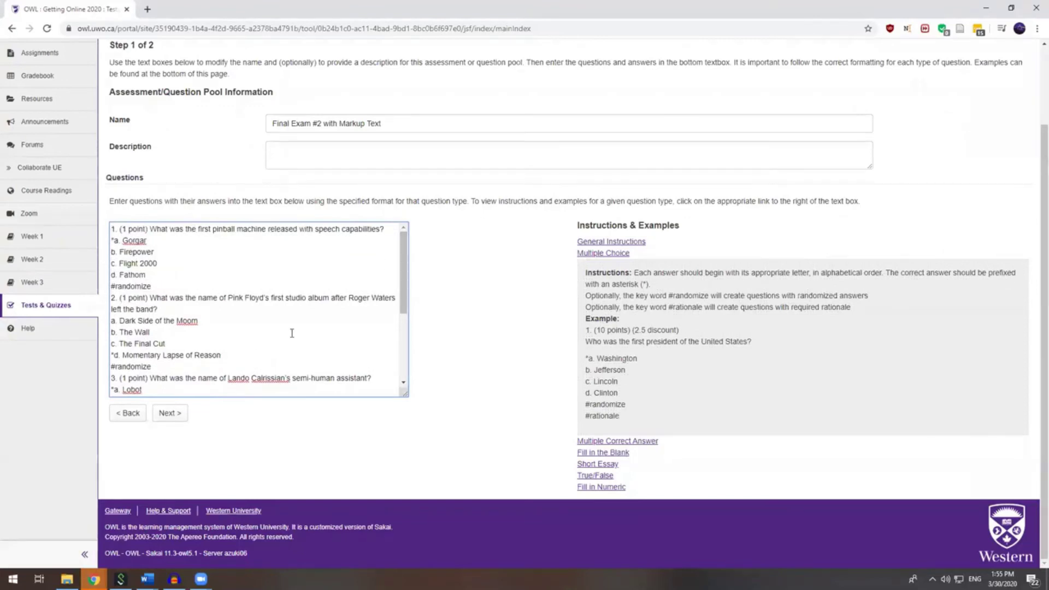
click(171, 416)
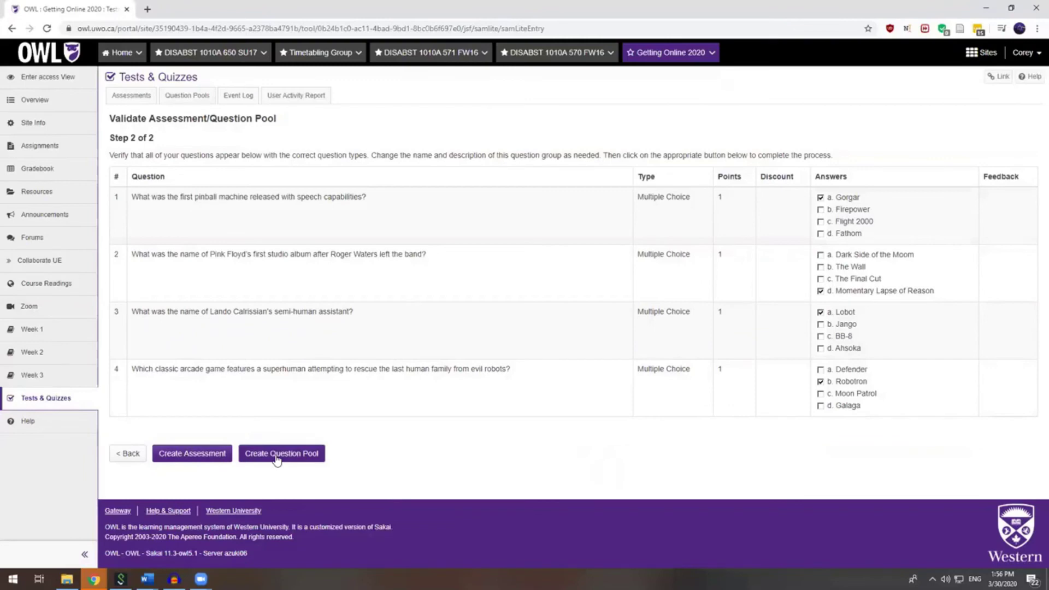
click(207, 458)
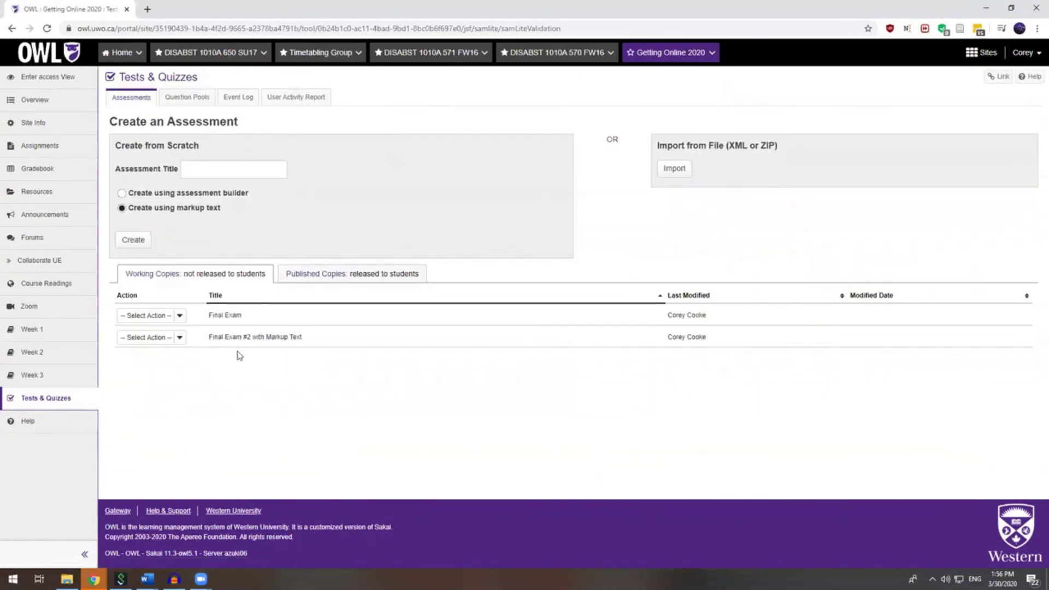
Step: Open the working copy of Final Exam #2 with Markup Text for editing and review its questions and answer keys
click(181, 339)
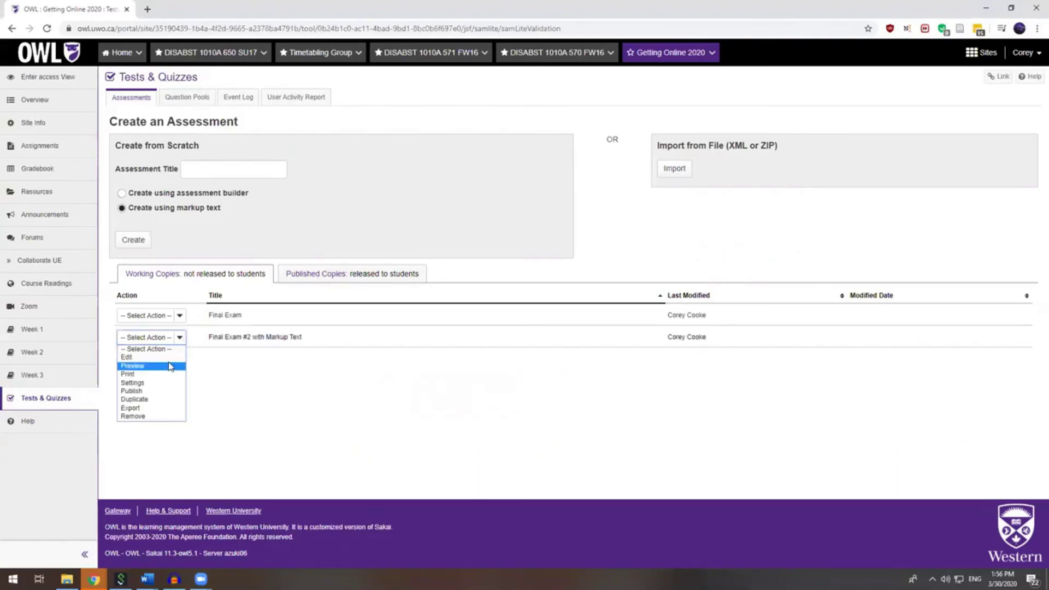
click(168, 357)
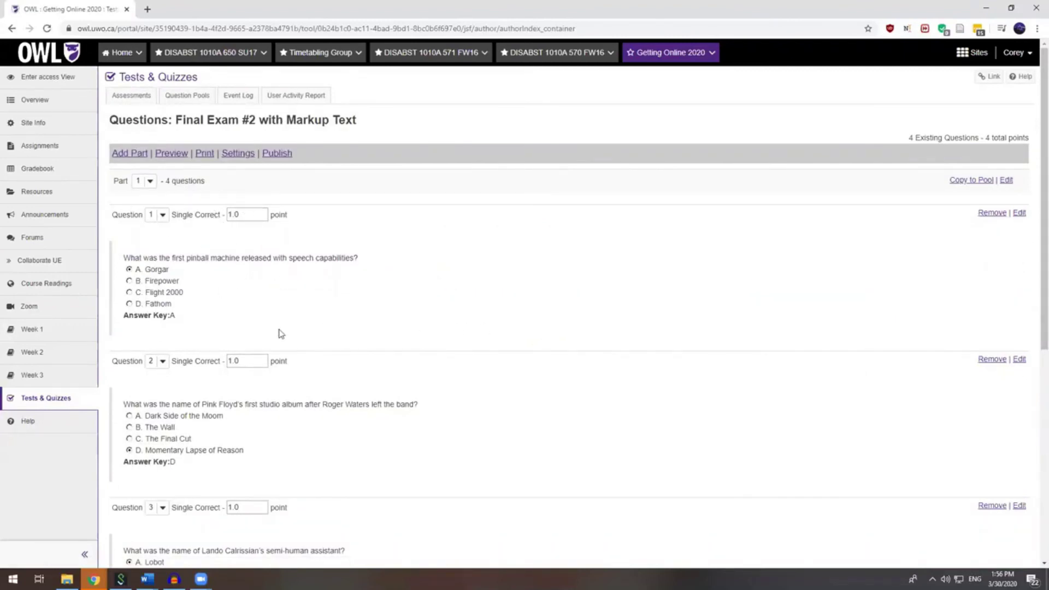
scroll(281, 333, down, 1)
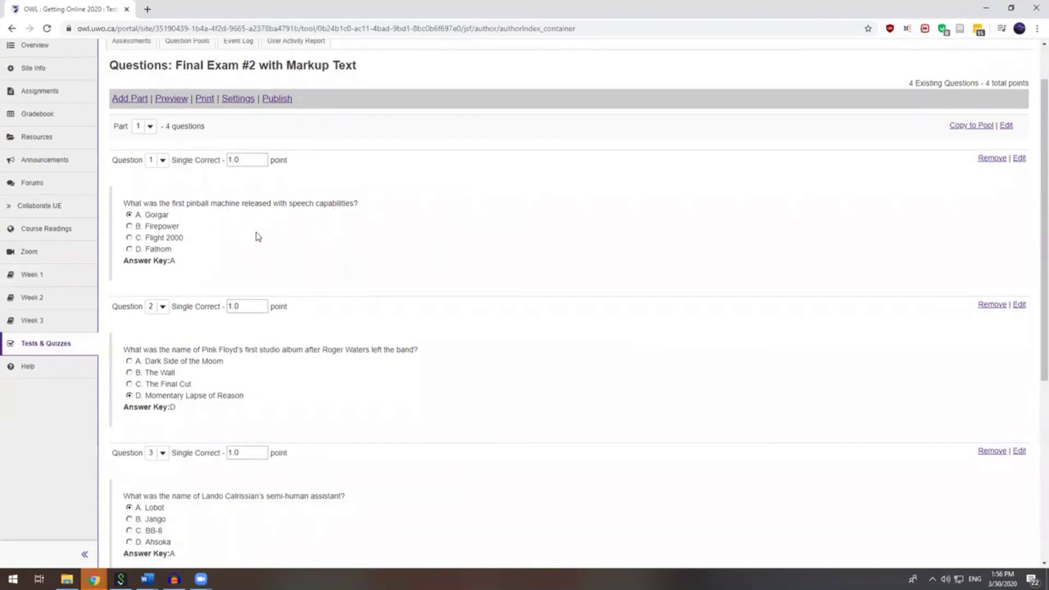
scroll(389, 372, down, 5)
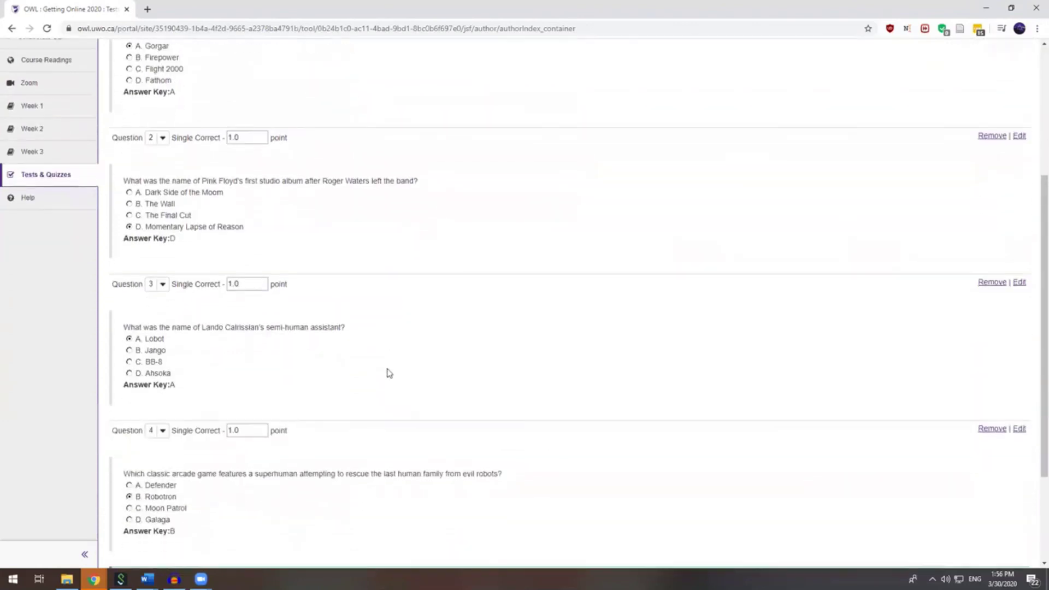
scroll(398, 379, down, 1)
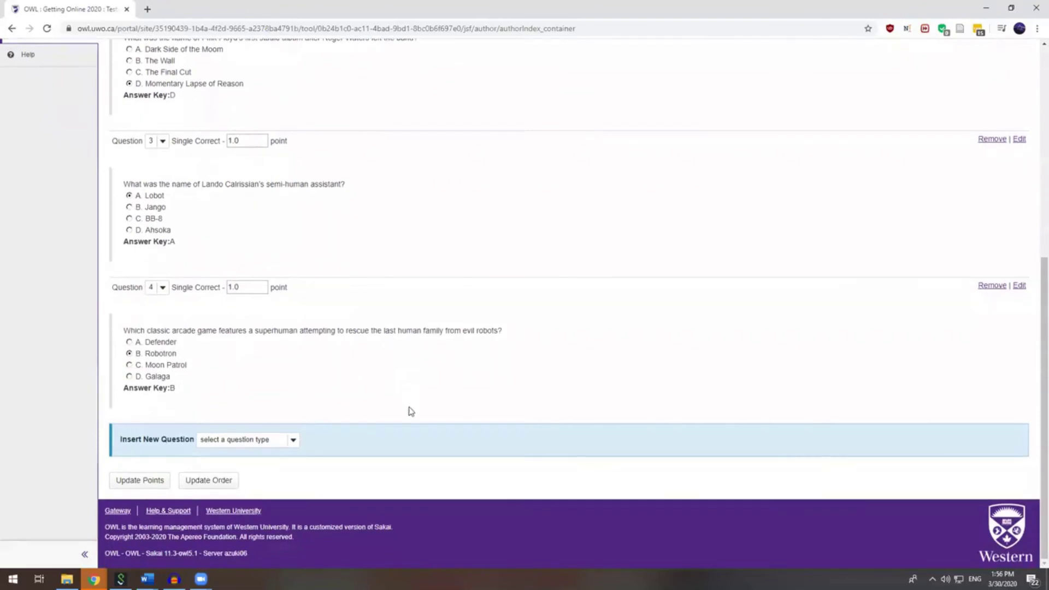
scroll(421, 412, up, 7)
Step: Return to the Tests & Quizzes list, open the settings of Final Exam #2 with Markup Text, and examine the availability and submission options
click(64, 399)
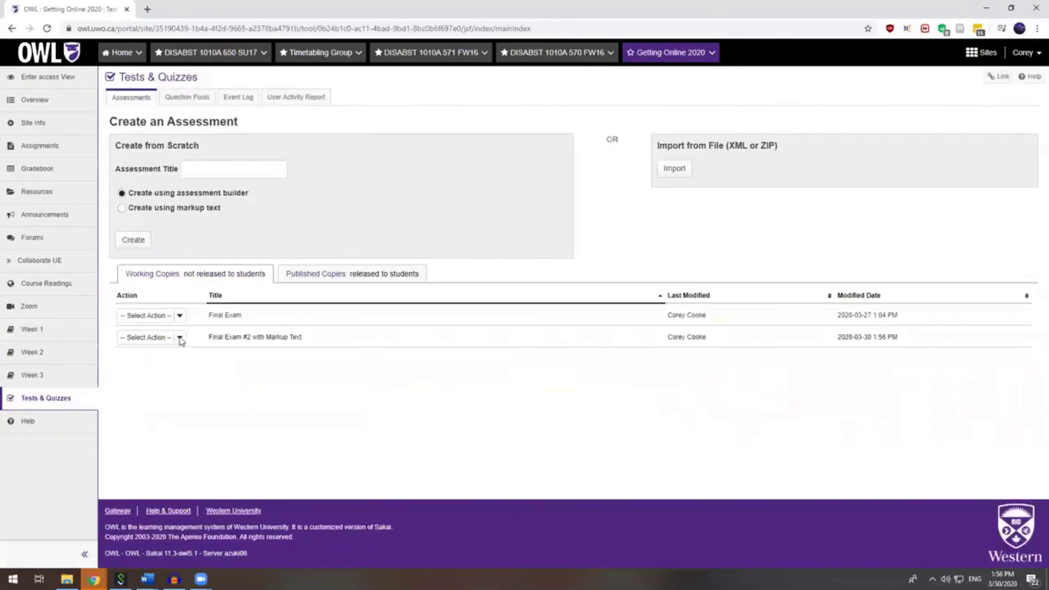
click(180, 338)
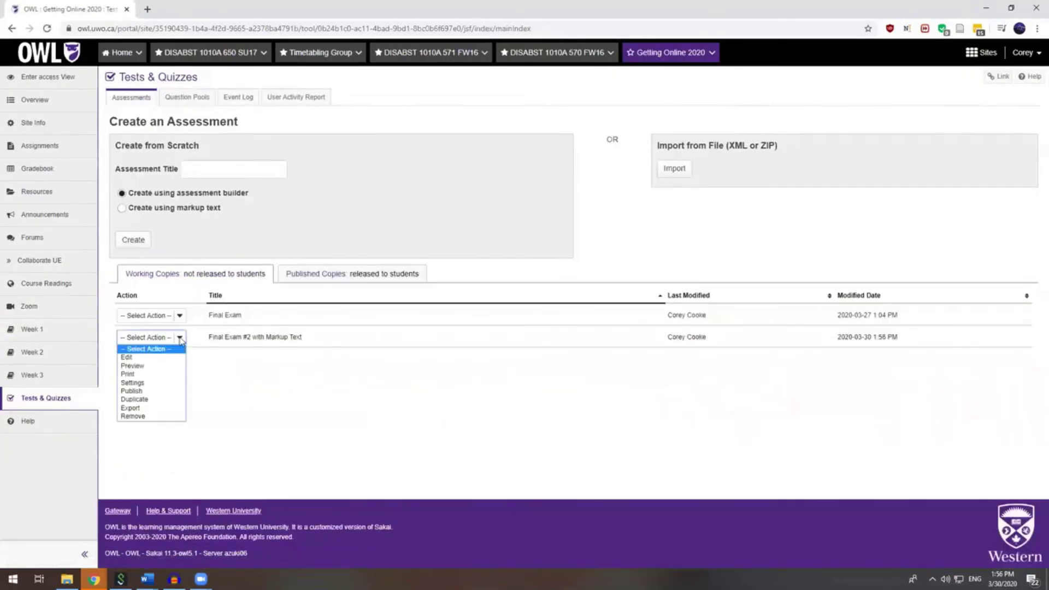
click(164, 382)
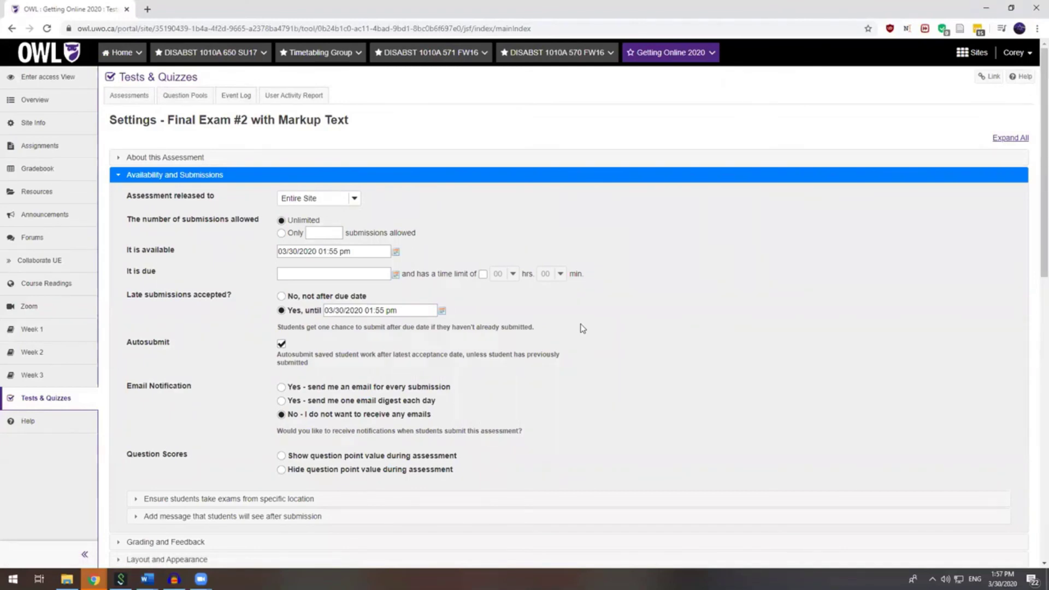
scroll(584, 338, down, 3)
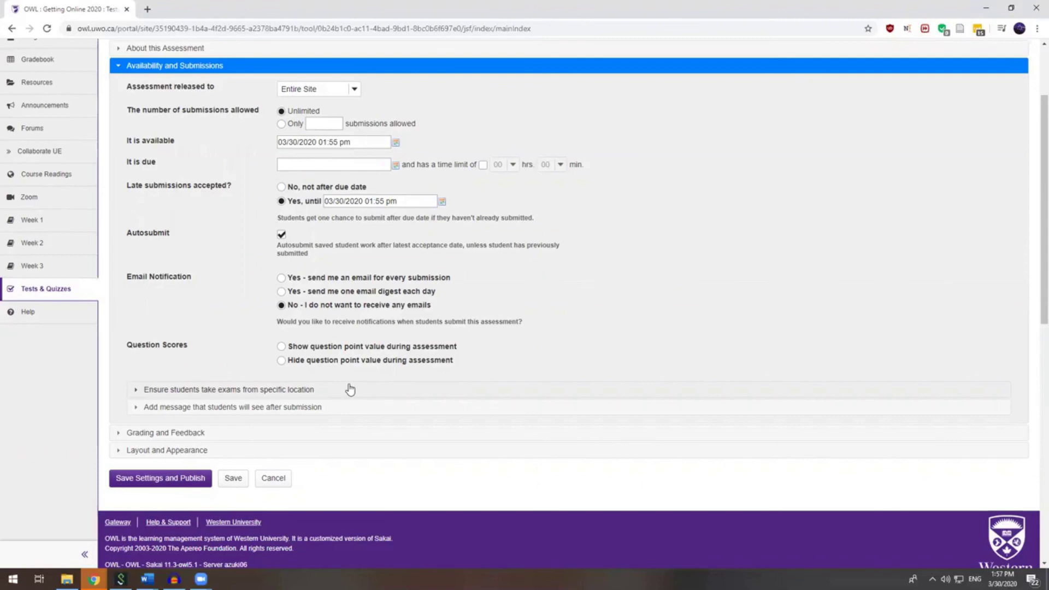
Step: Open the King's Information Technology Services page at kings.uwo.ca/its in a new browser tab
click(147, 9)
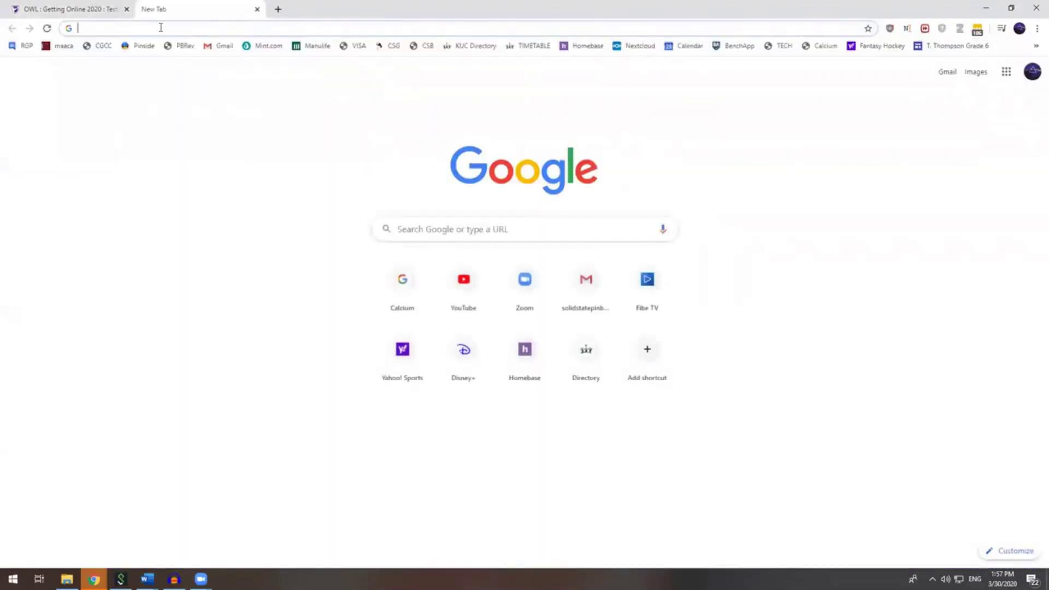
text(kings)
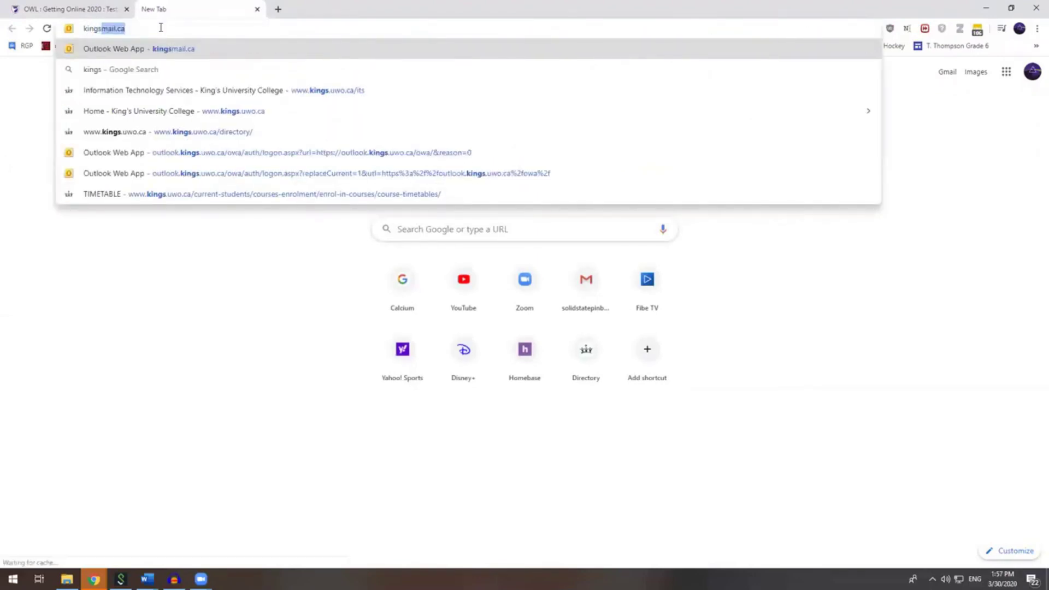
text(.)
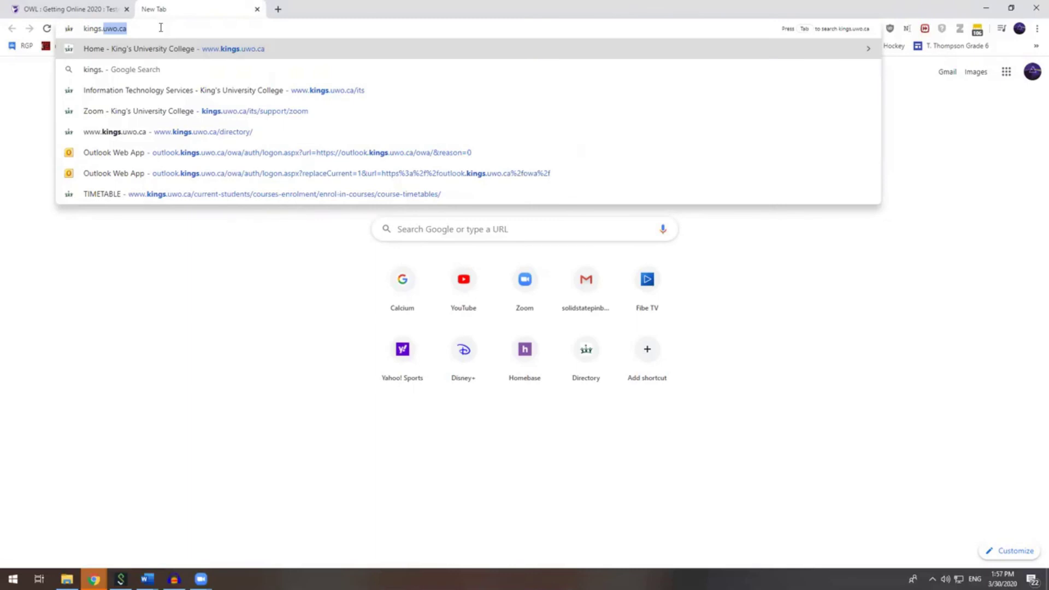
text(uwo.ca/its)
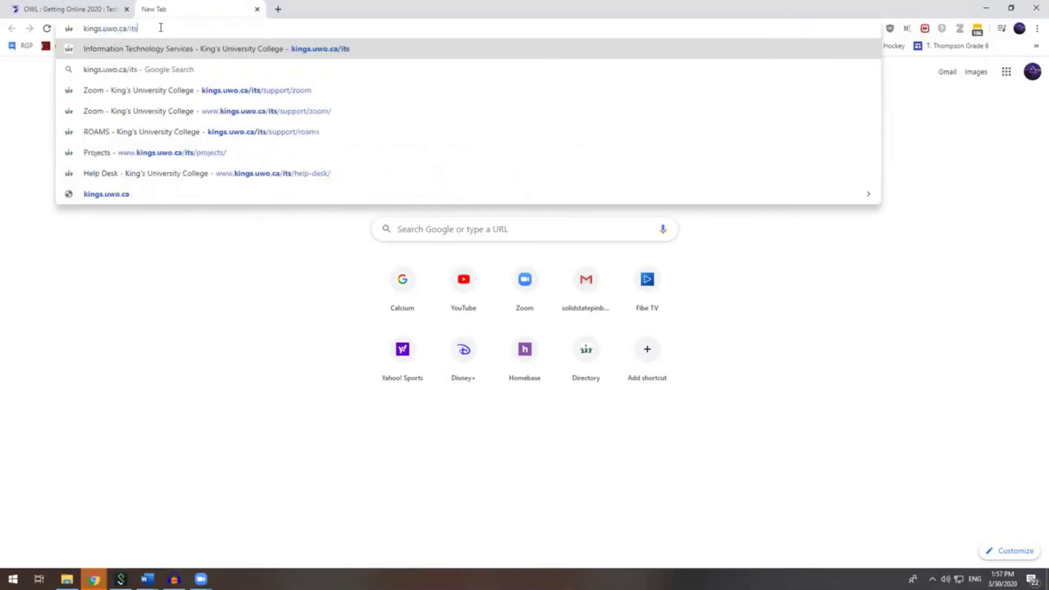
key(Return)
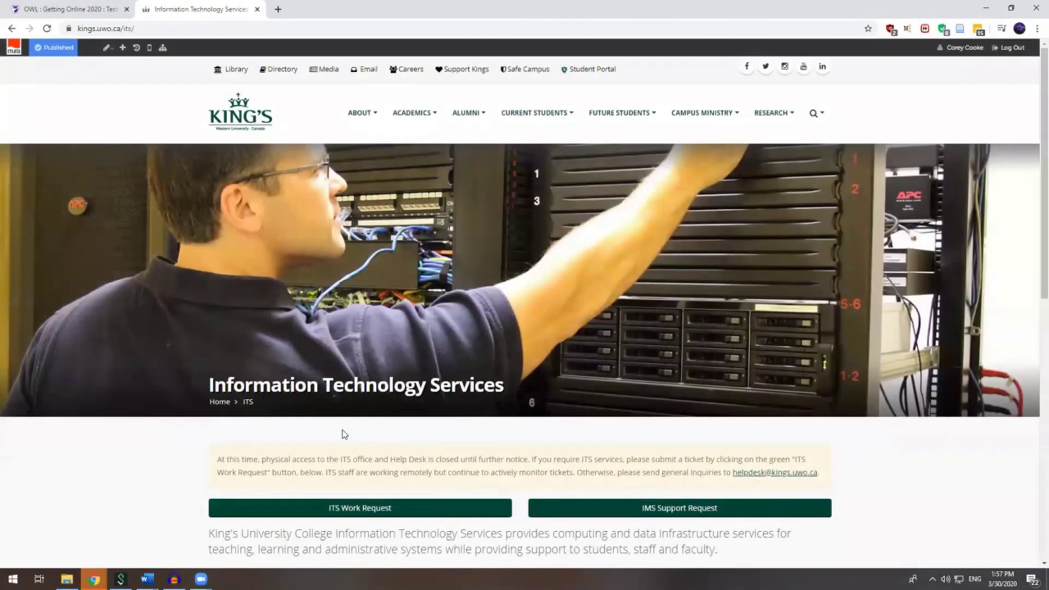
Step: Open the ITS Work Request form from the Information Technology Services page and look over its fields
scroll(342, 429, down, 2)
click(367, 400)
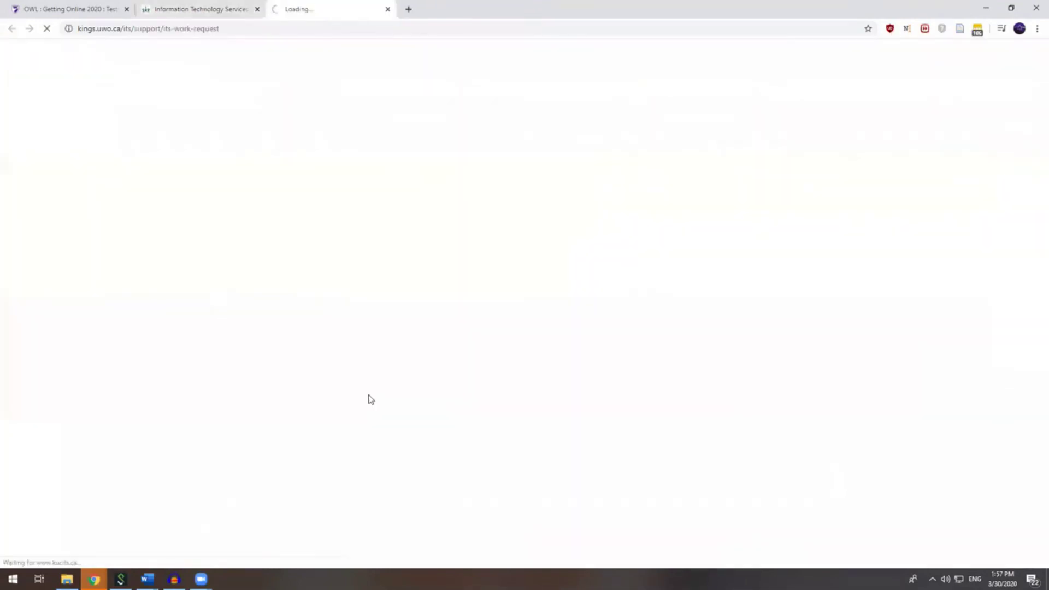
scroll(370, 395, down, 2)
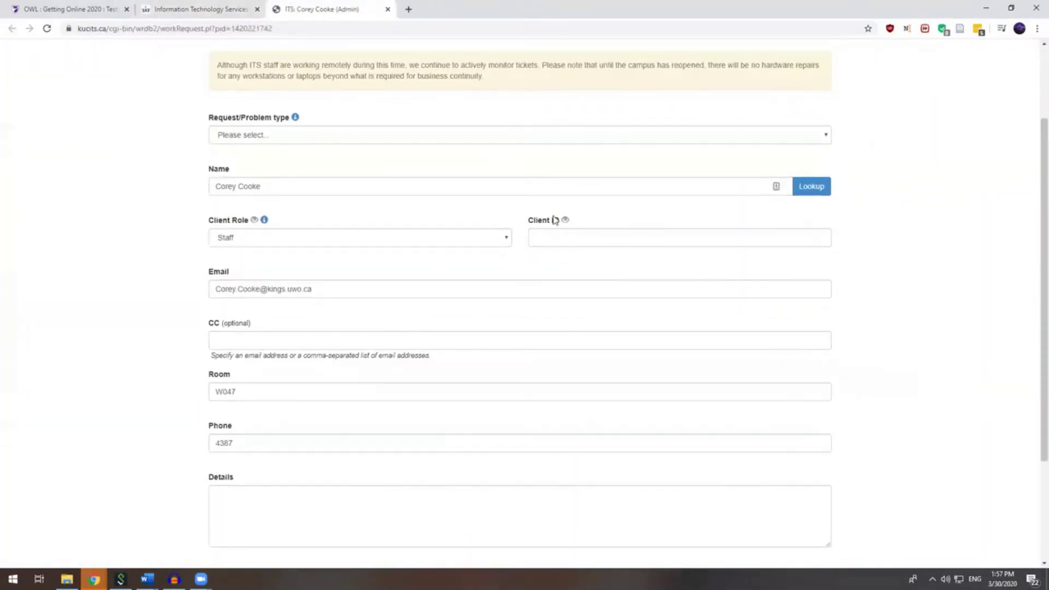